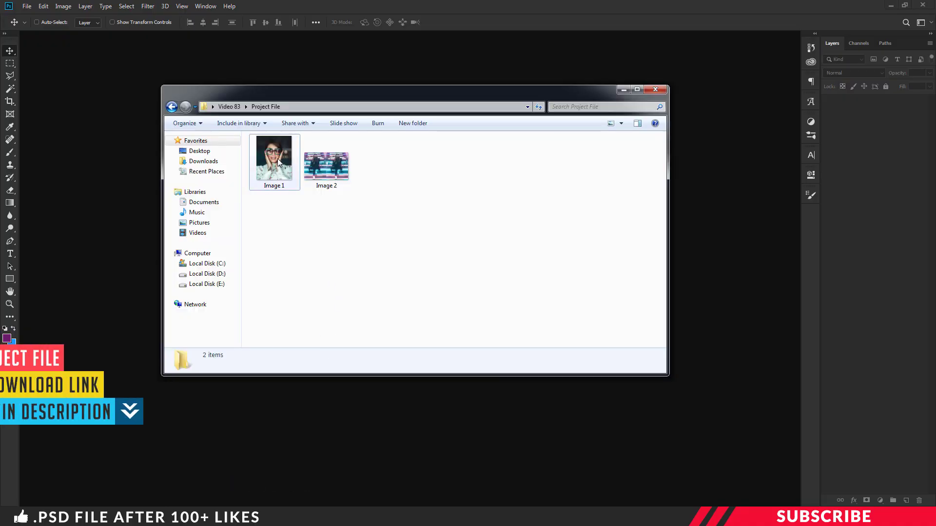
- Open Image 1 from the Project File folder in Photoshop and duplicate its Background layer
{"action": "right_click", "coordinate": [277, 159]}
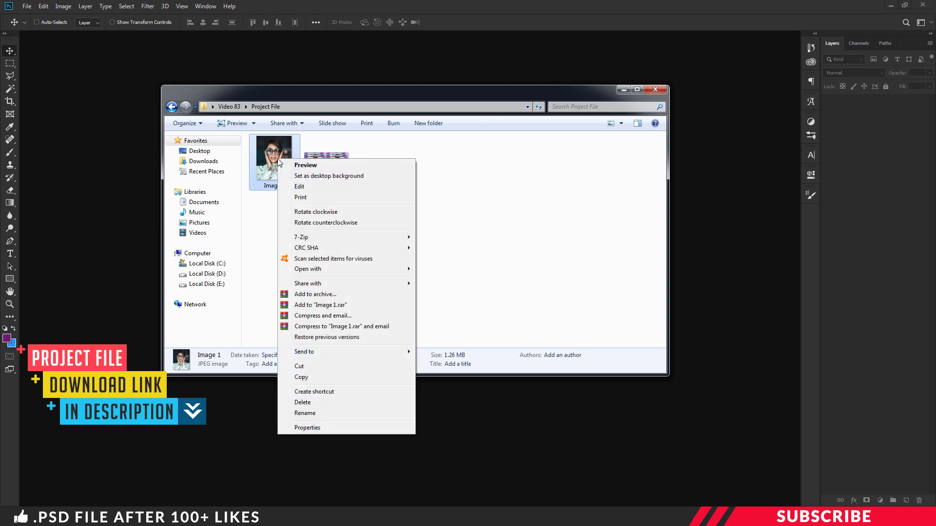
{"action": "mouse_move", "coordinate": [312, 268]}
{"action": "left_click", "coordinate": [436, 269]}
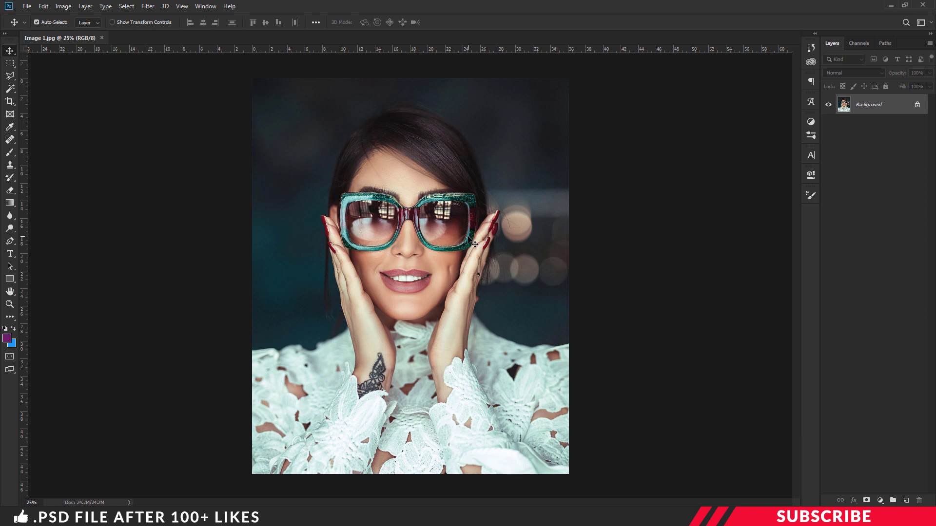
{"action": "key", "text": "ctrl+j"}
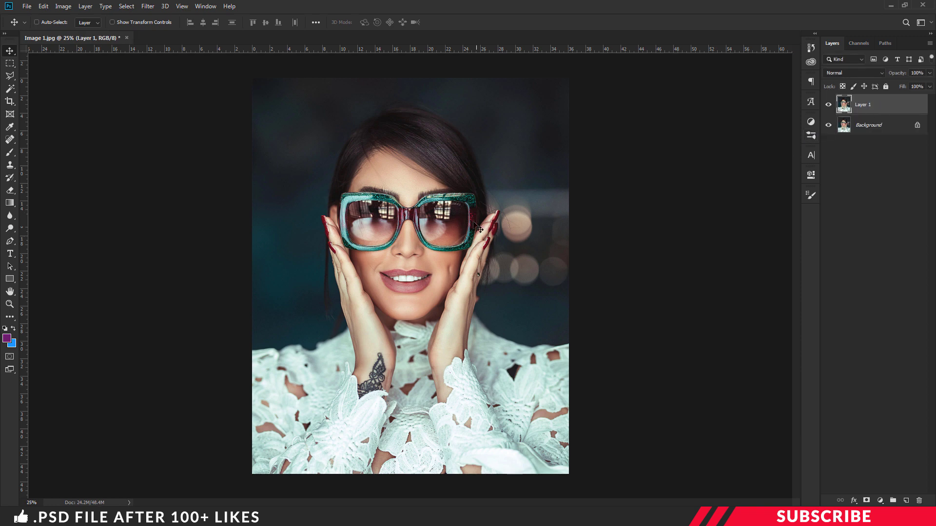
- Return to the Project File folder and open Image 2 in Photoshop as a separate document
{"action": "key", "text": "alt+Tab"}
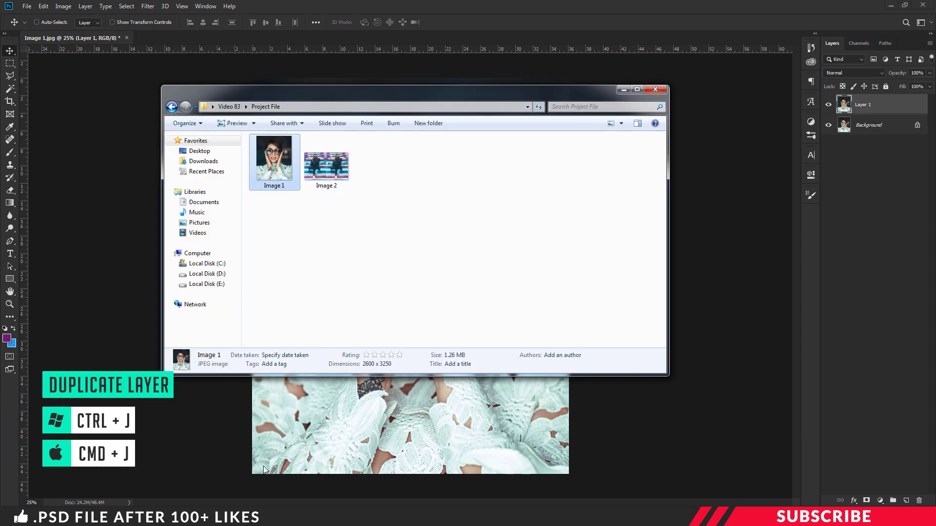
{"action": "left_click", "coordinate": [318, 183]}
{"action": "right_click", "coordinate": [322, 166]}
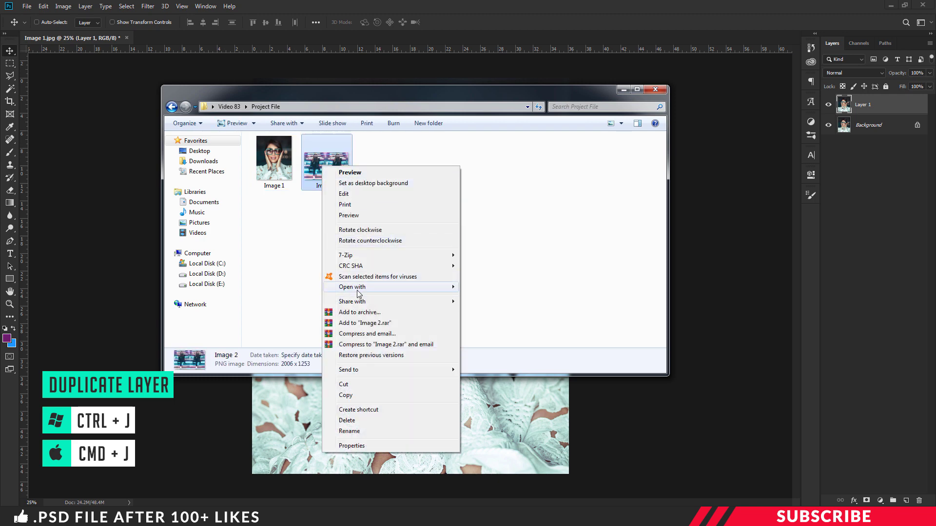
{"action": "left_click", "coordinate": [464, 287]}
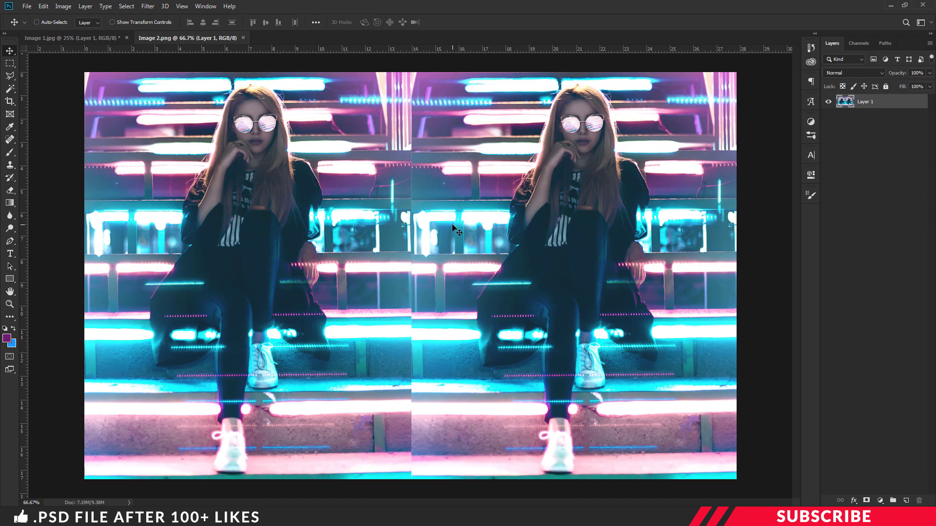
- Apply the Wind filter to Image 2 with the Stagger method and direction From the Left
{"action": "left_click", "coordinate": [151, 8]}
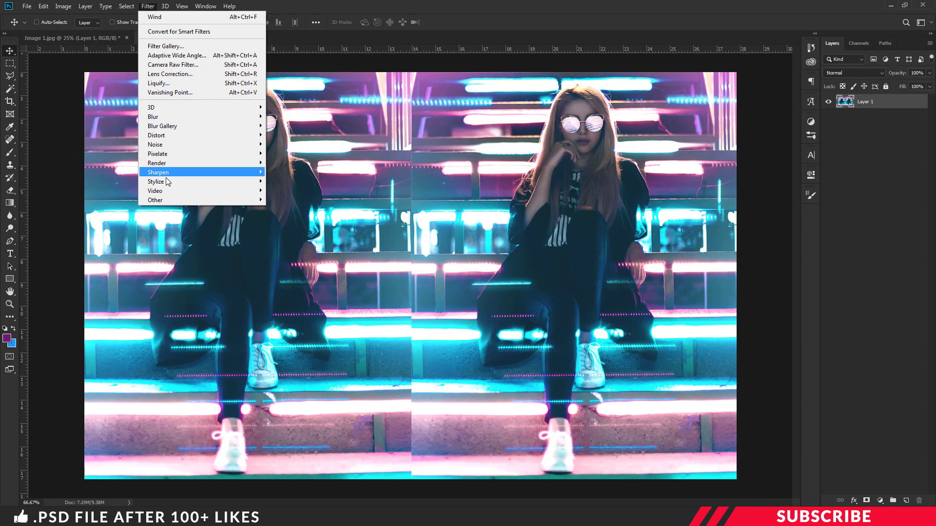
{"action": "mouse_move", "coordinate": [167, 183]}
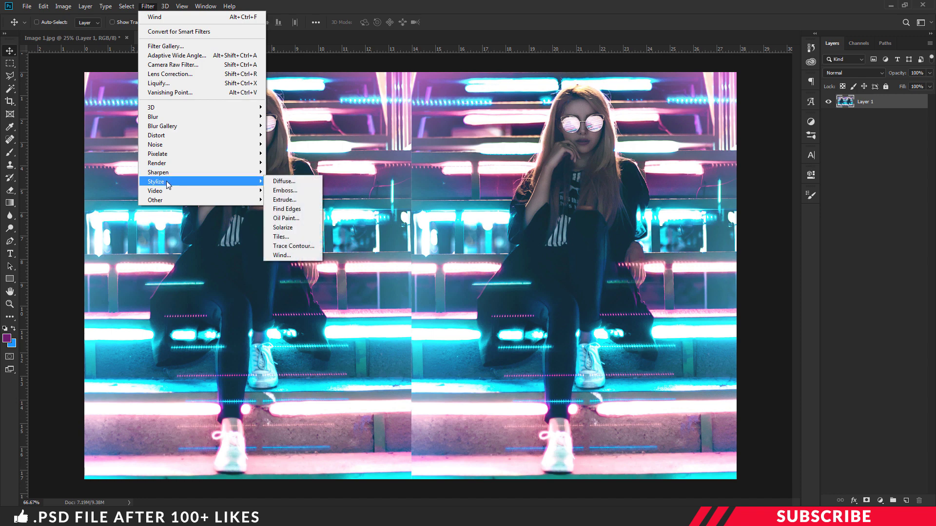
{"action": "left_click", "coordinate": [290, 256]}
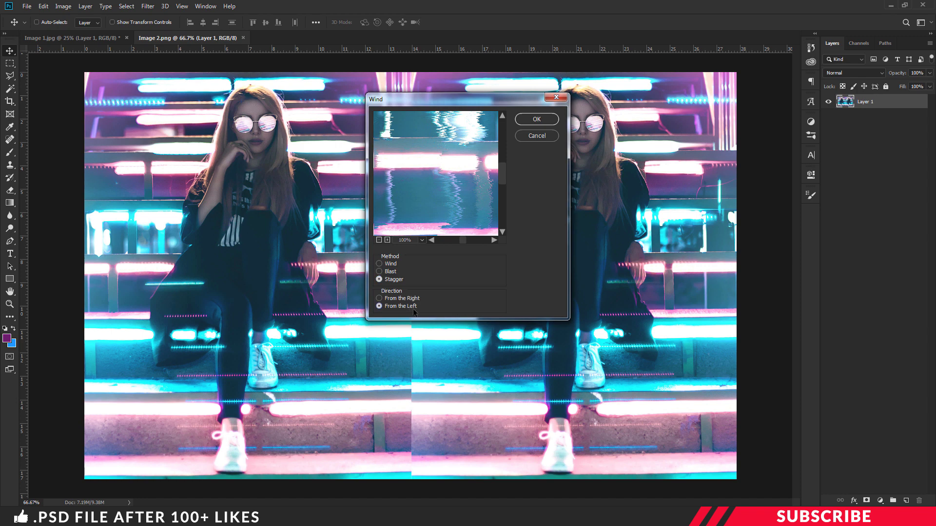
{"action": "left_click", "coordinate": [537, 119]}
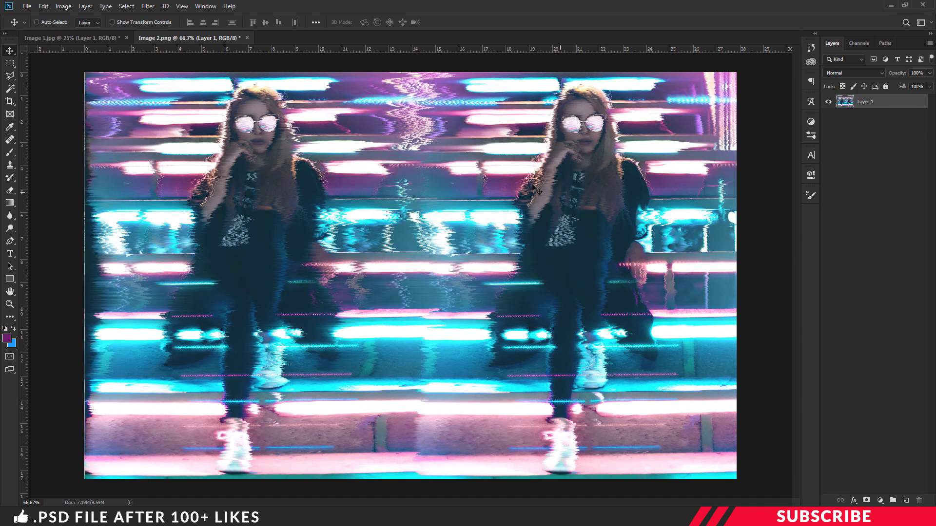
- Reapply the Wind filter to Image 2 about 16 more times to smear the photo into long horizontal streaks
{"action": "left_click", "coordinate": [151, 7]}
{"action": "key", "text": "ctrl+alt+f"}
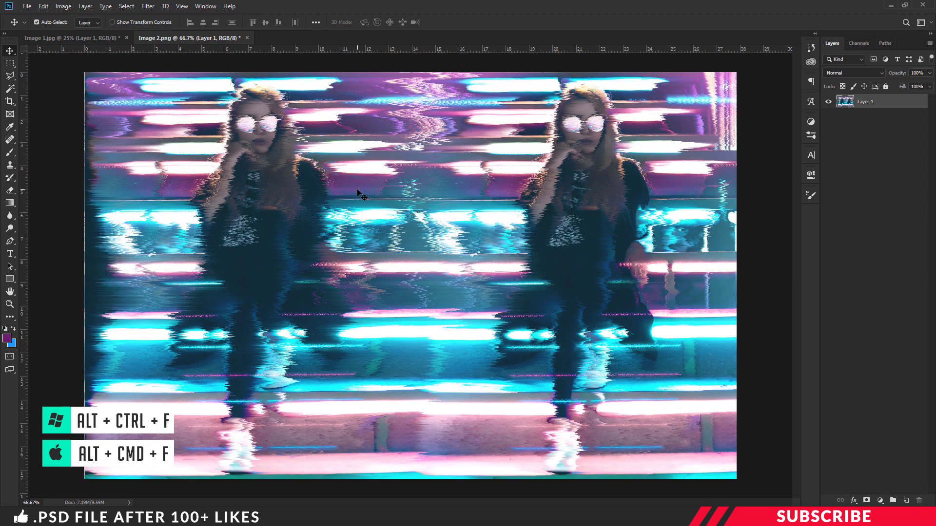
{"action": "key", "text": "ctrl+alt+f"}
{"action": "key", "text": "ctrl+alt+f"}
{"action": "key", "text": "ctrl+alt+f"}
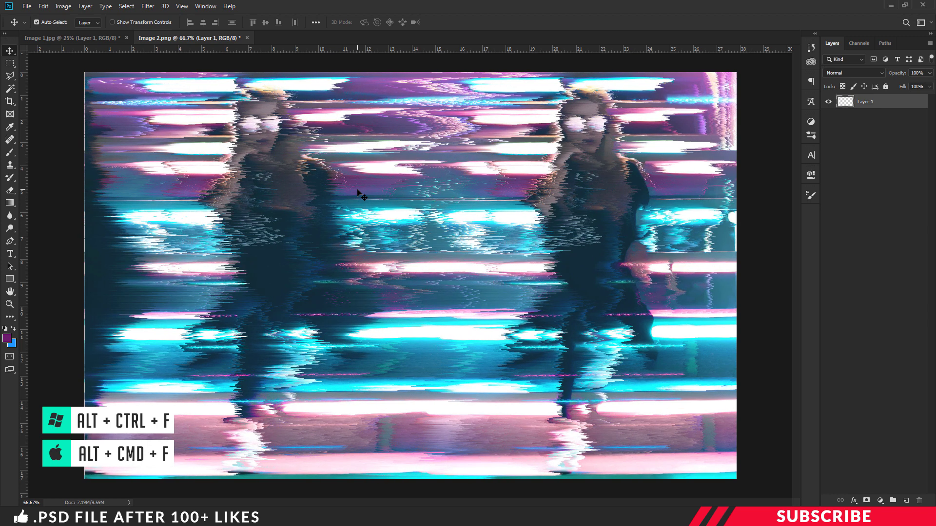
{"action": "key", "text": "ctrl+alt+f"}
{"action": "key", "text": "ctrl+alt+f"}
{"action": "key", "text": "ctrl+alt+f"}
{"action": "key", "text": "ctrl+alt+f"}
{"action": "key", "text": "ctrl+alt+f"}
{"action": "key", "text": "ctrl+alt+f"}
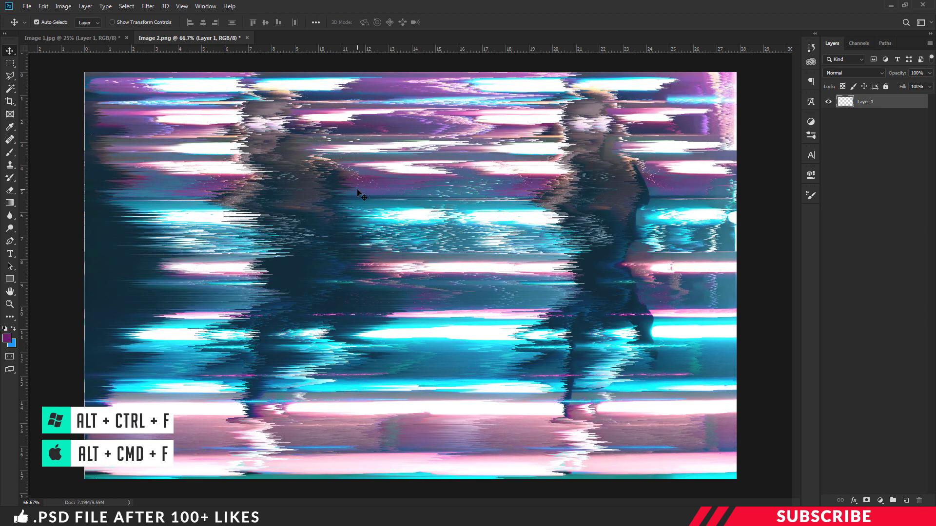
{"action": "key", "text": "ctrl+alt+f"}
{"action": "key", "text": "ctrl+alt+f"}
{"action": "key", "text": "ctrl+alt+f"}
{"action": "key", "text": "ctrl+alt+f"}
{"action": "key", "text": "ctrl+alt+f"}
{"action": "key", "text": "ctrl+alt+f"}
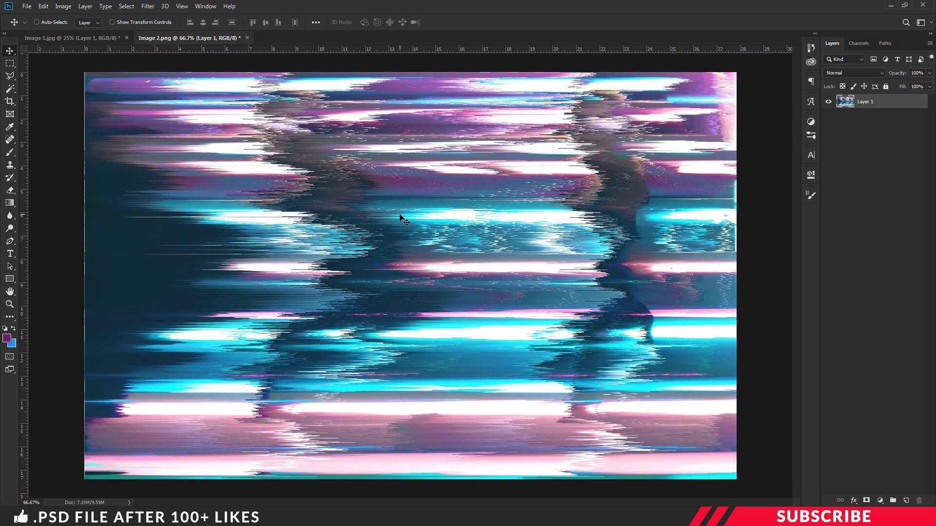
- Copy the entire streaked Image 2 canvas and close that document without saving
{"action": "left_click", "coordinate": [130, 11]}
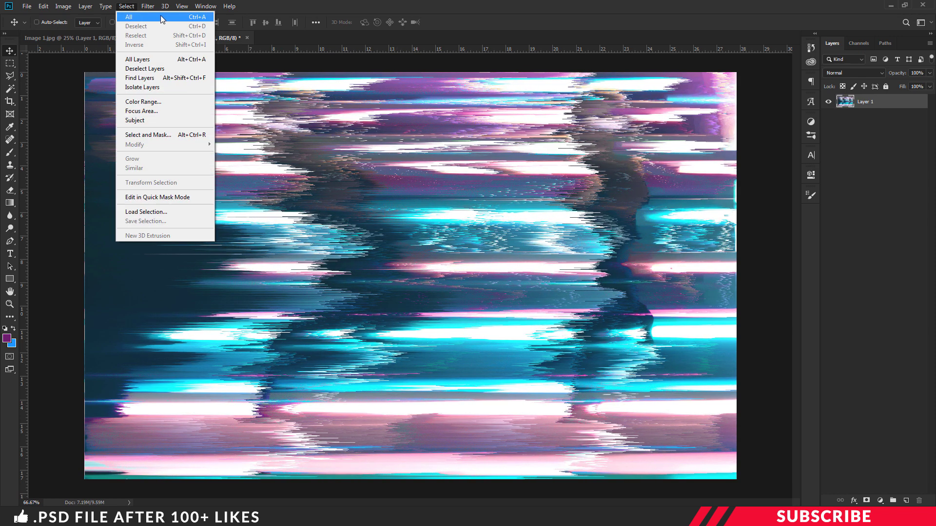
{"action": "left_click", "coordinate": [175, 19]}
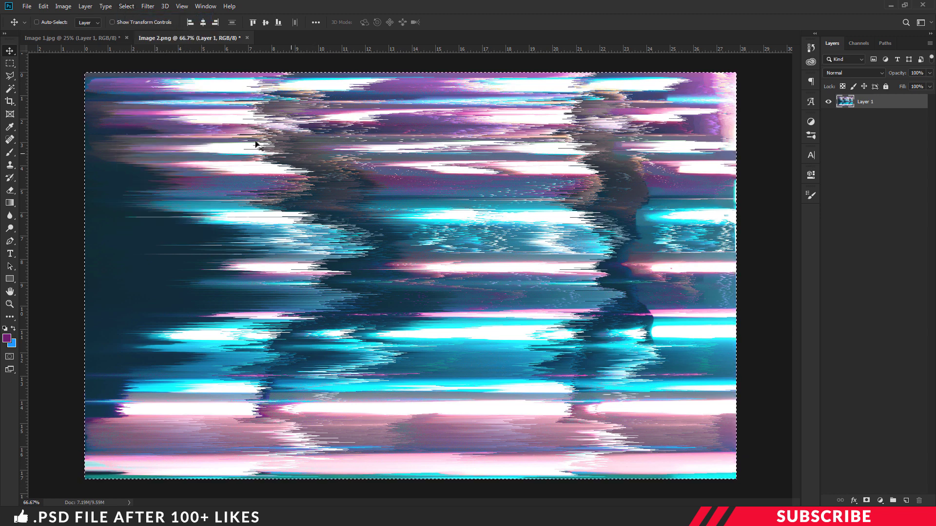
{"action": "left_click", "coordinate": [44, 7]}
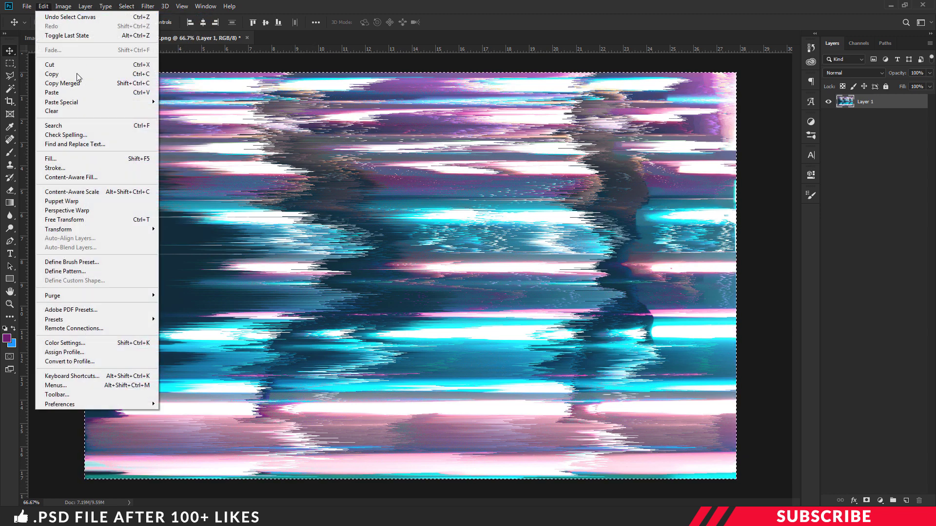
{"action": "left_click", "coordinate": [130, 74]}
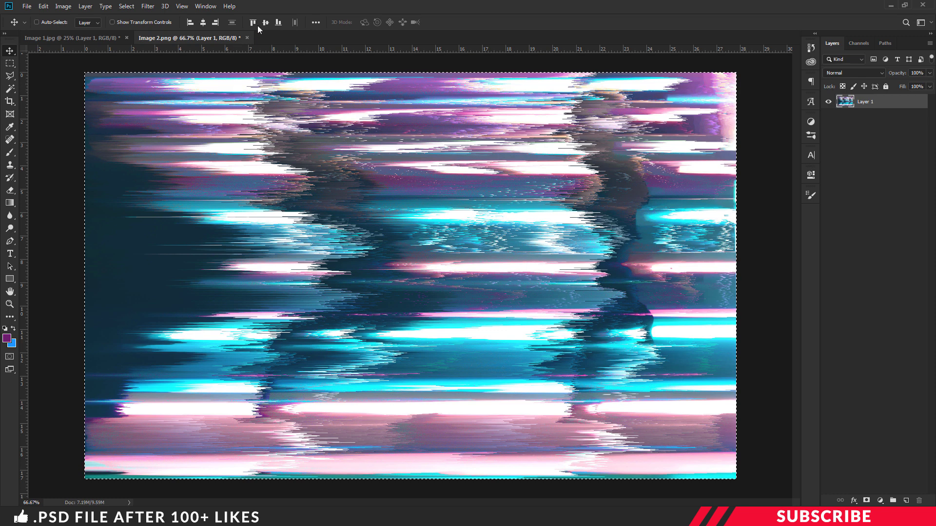
{"action": "left_click", "coordinate": [247, 38]}
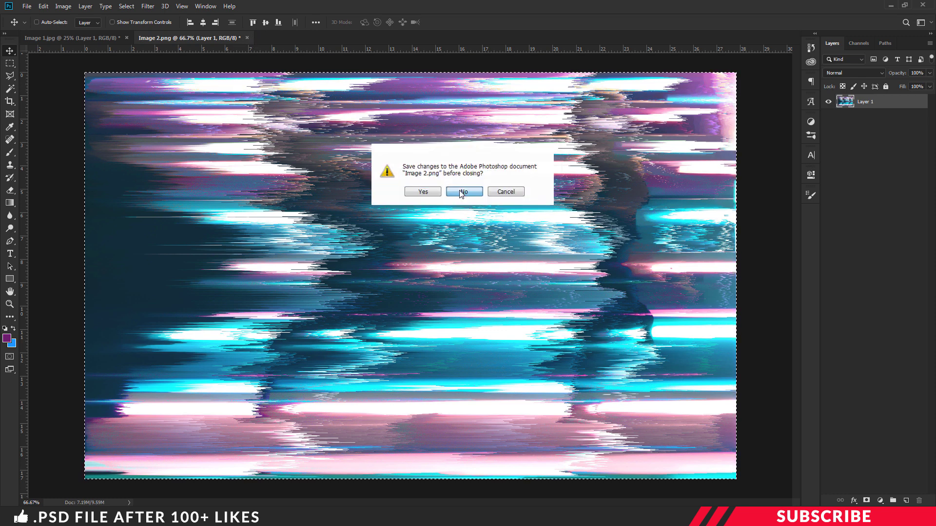
{"action": "left_click", "coordinate": [461, 192]}
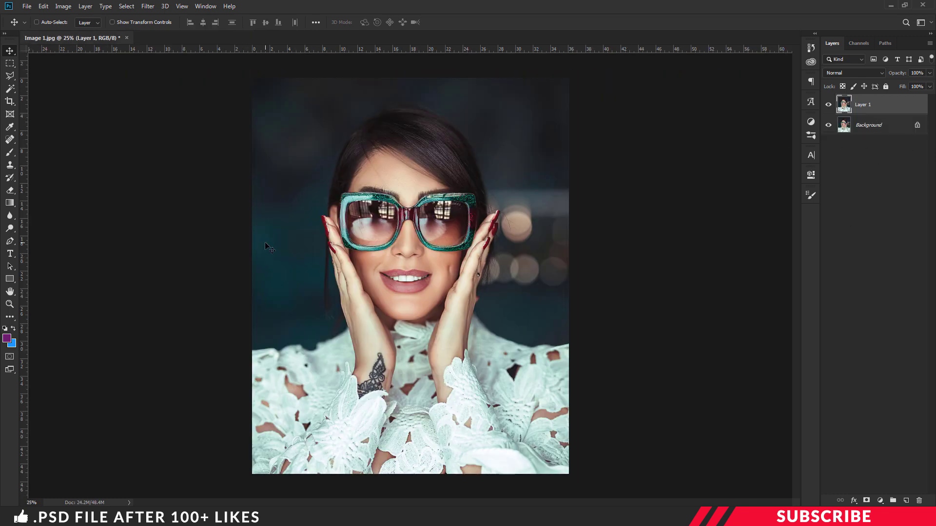
- Paste the copied streak image into Image 1 and move it up over the woman's face
{"action": "left_click", "coordinate": [43, 6]}
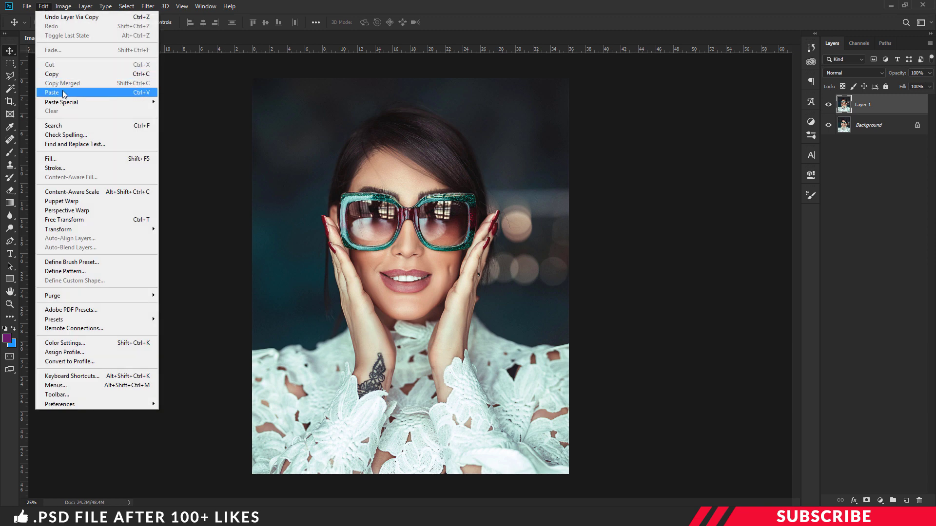
{"action": "left_click", "coordinate": [98, 92]}
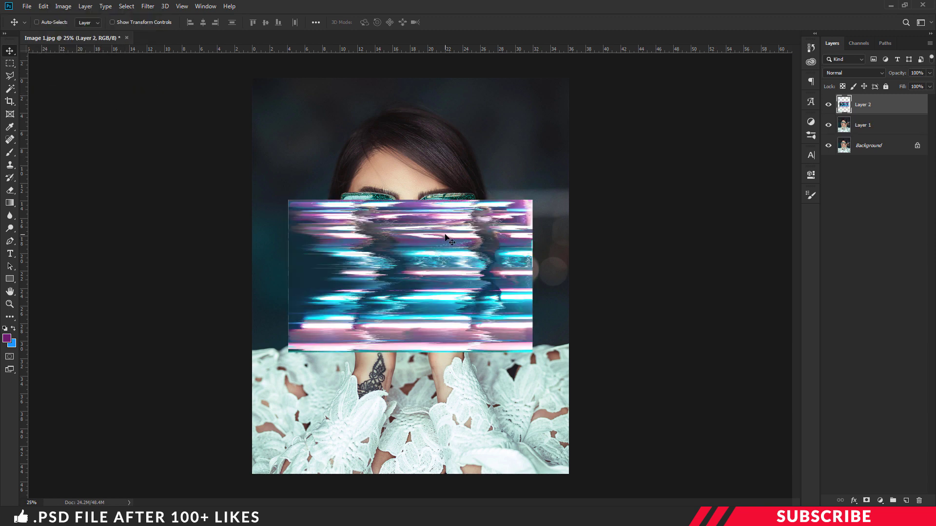
{"action": "left_click_drag", "start_coordinate": [449, 263], "coordinate": [449, 235]}
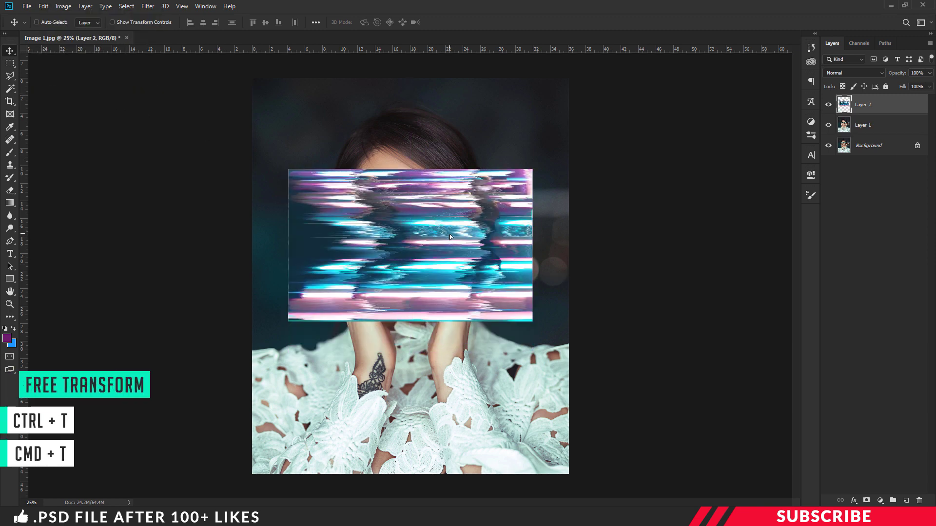
- Rotate the pasted streak layer 90° counter clockwise with Free Transform and place it over the right half of the portrait
{"action": "key", "text": "ctrl+t"}
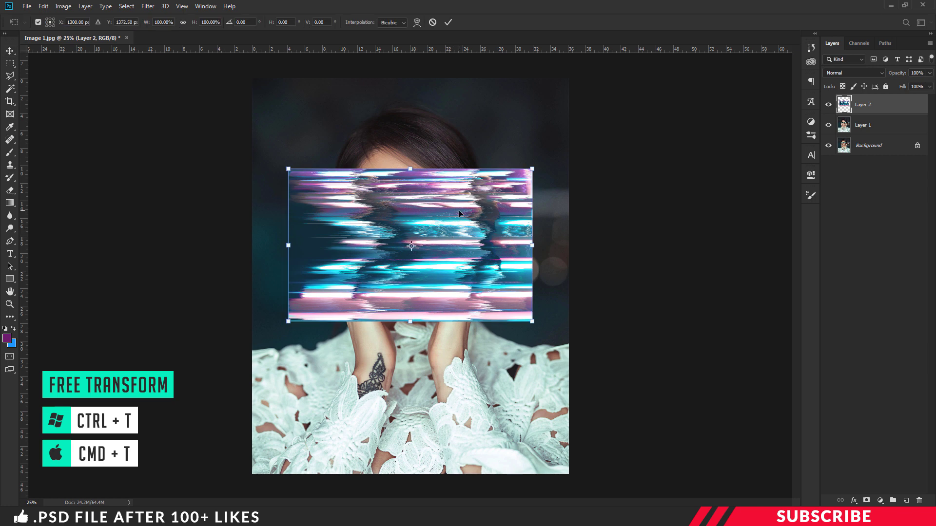
{"action": "right_click", "coordinate": [459, 213]}
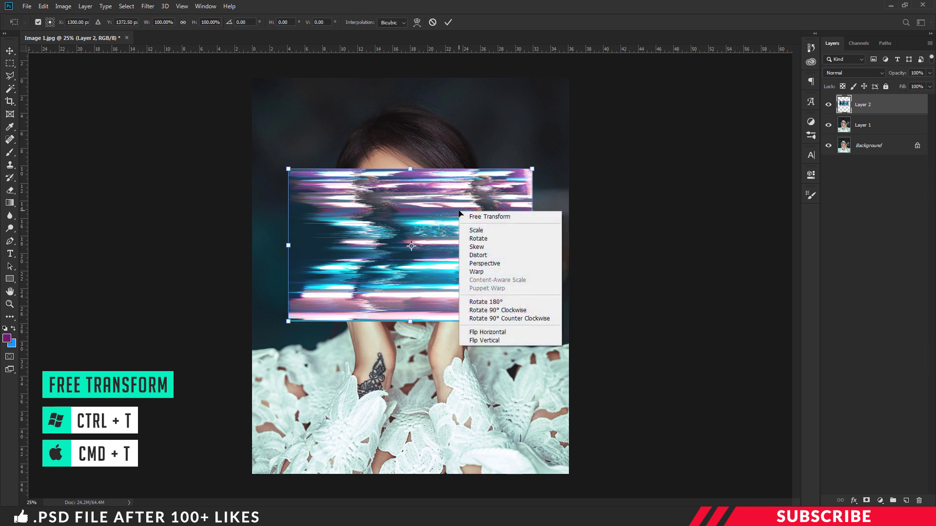
{"action": "left_click", "coordinate": [494, 319]}
{"action": "left_click_drag", "start_coordinate": [443, 199], "coordinate": [500, 260]}
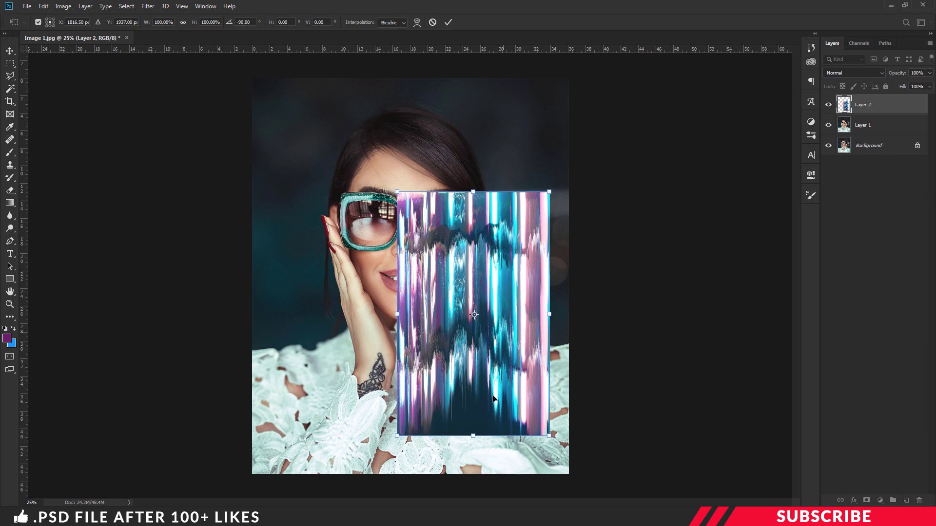
- Stretch the rotated streaks to about 148% of their length, past the photo's bottom edge, nudge them into place and apply the transform
{"action": "key", "text": "ctrl+minus"}
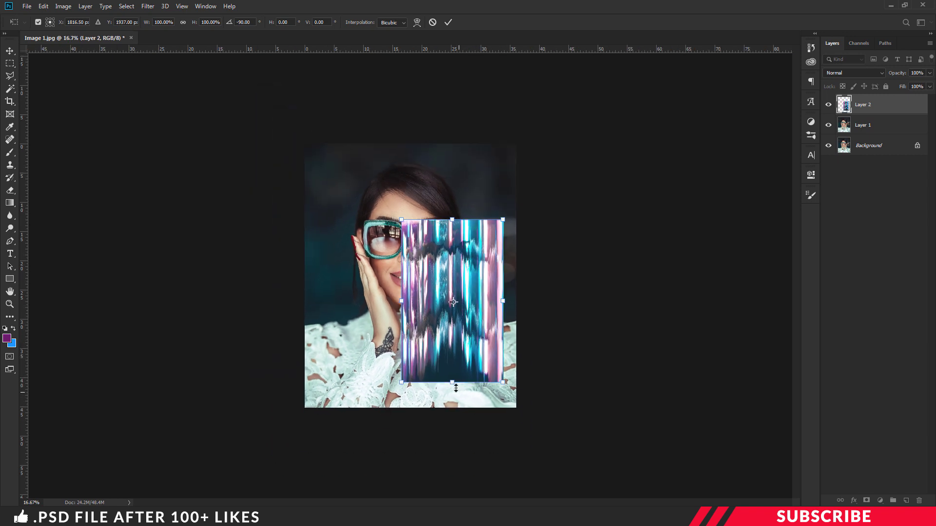
{"action": "left_click_drag", "start_coordinate": [453, 383], "coordinate": [453, 461]}
{"action": "left_click_drag", "start_coordinate": [459, 291], "coordinate": [460, 289]}
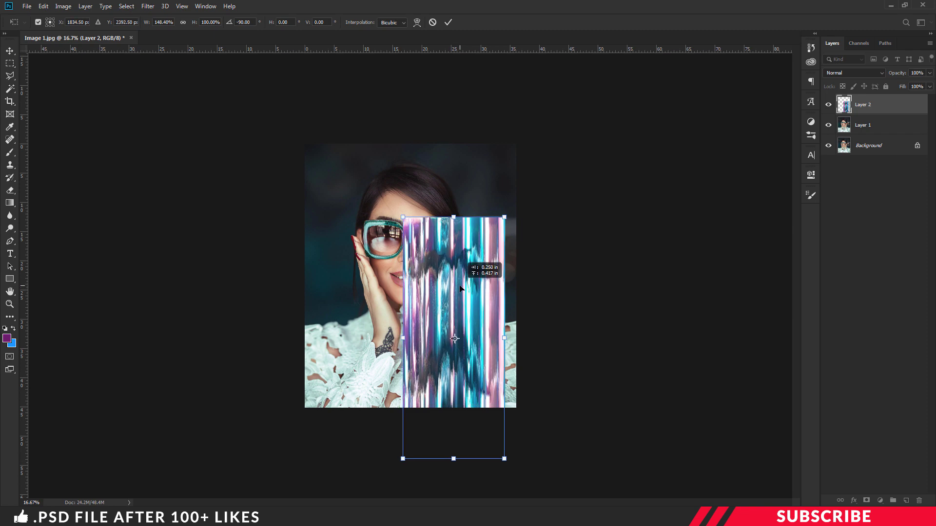
{"action": "key", "text": "Return"}
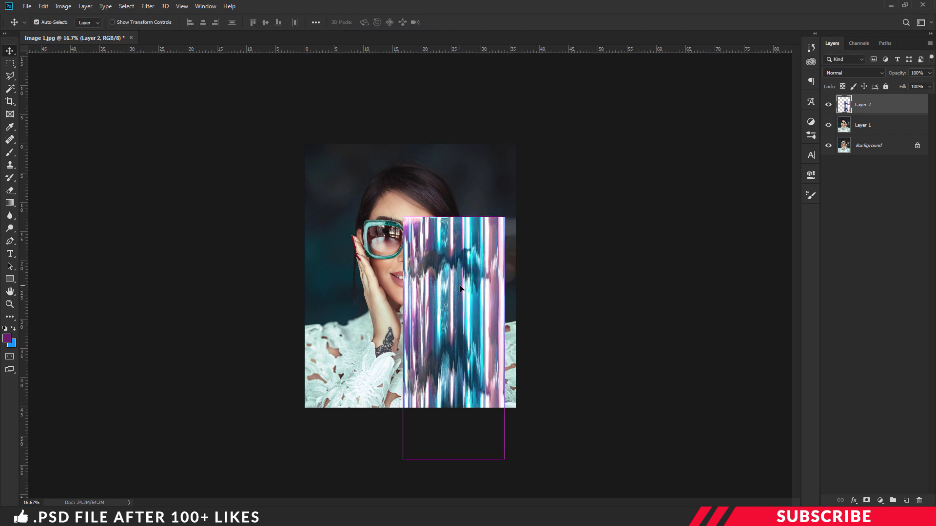
{"action": "key", "text": "ctrl+plus"}
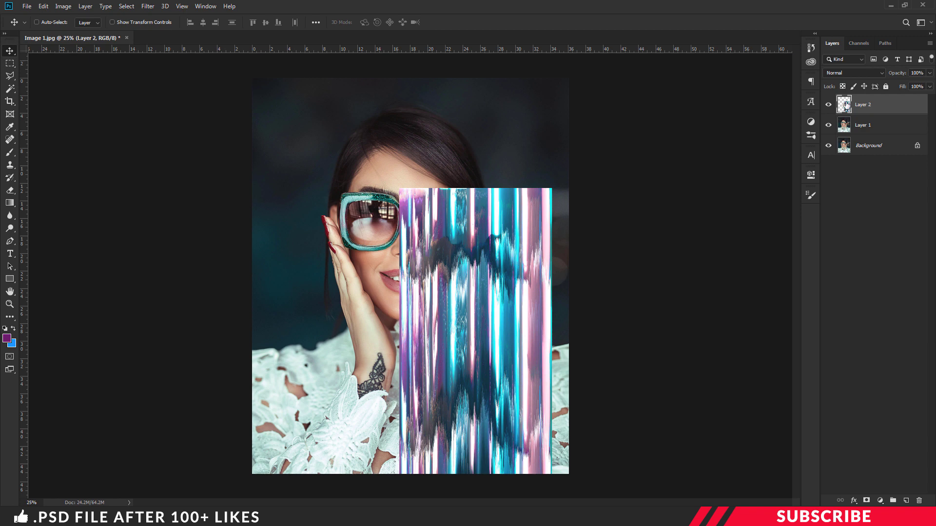
- Add a layer mask to Layer 2, hide that layer and make Layer 1 active
{"action": "left_click", "coordinate": [867, 501]}
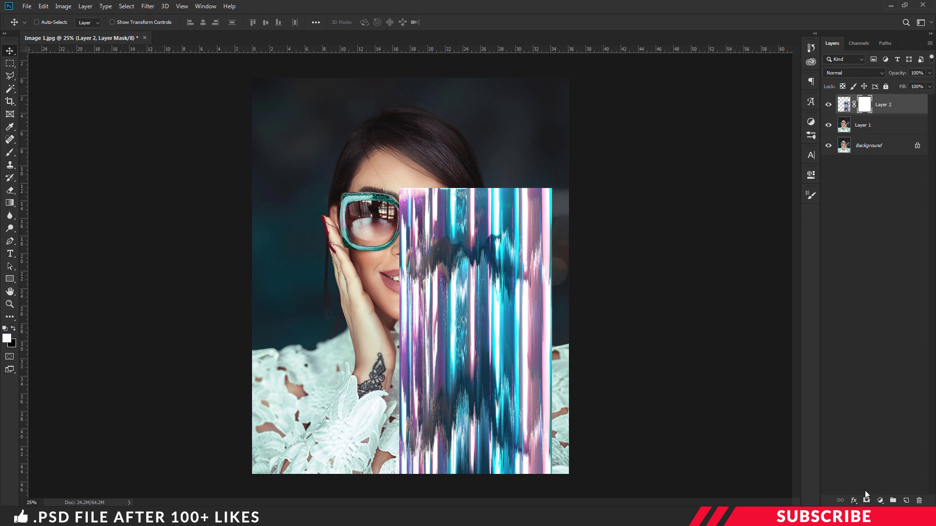
{"action": "left_click", "coordinate": [828, 105]}
{"action": "left_click", "coordinate": [845, 126]}
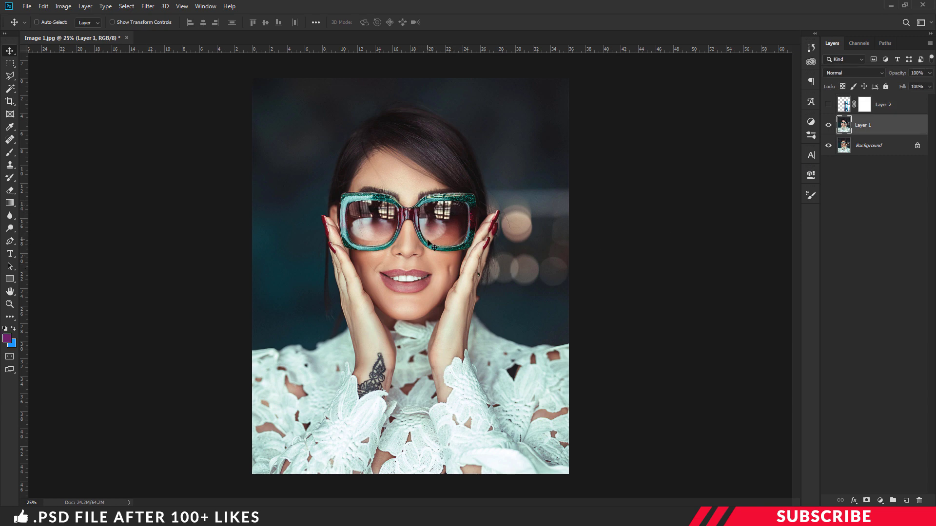
- Trace a closed Pen tool path around the inner edge of the sunglasses' right-hand lens
{"action": "left_click", "coordinate": [10, 64]}
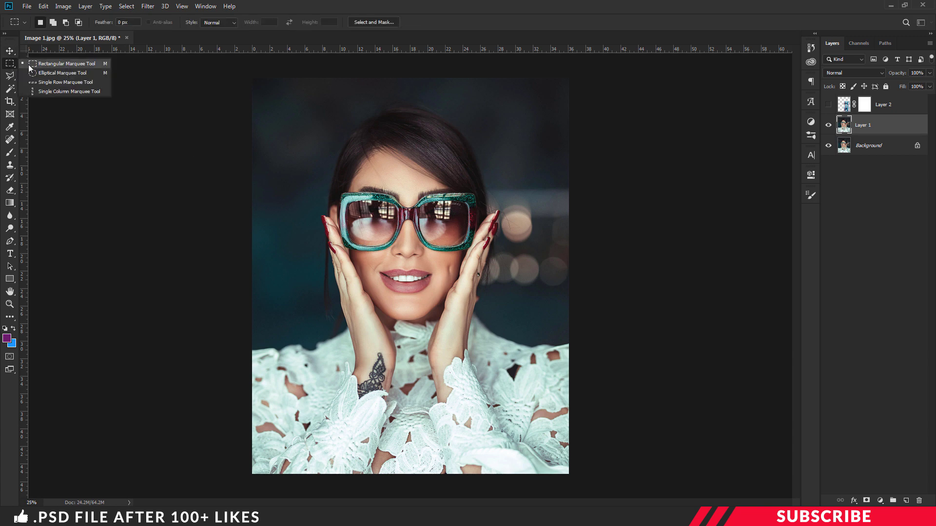
{"action": "left_click", "coordinate": [10, 67]}
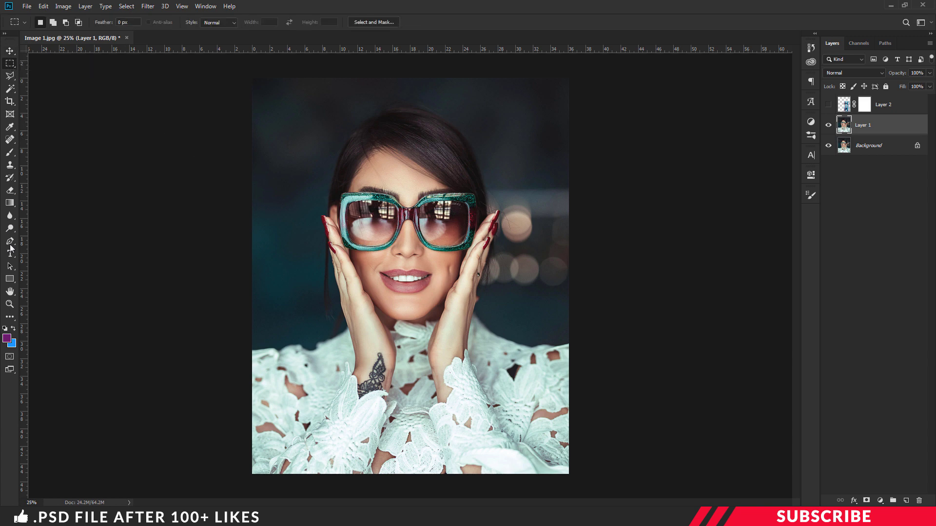
{"action": "left_click", "coordinate": [10, 243]}
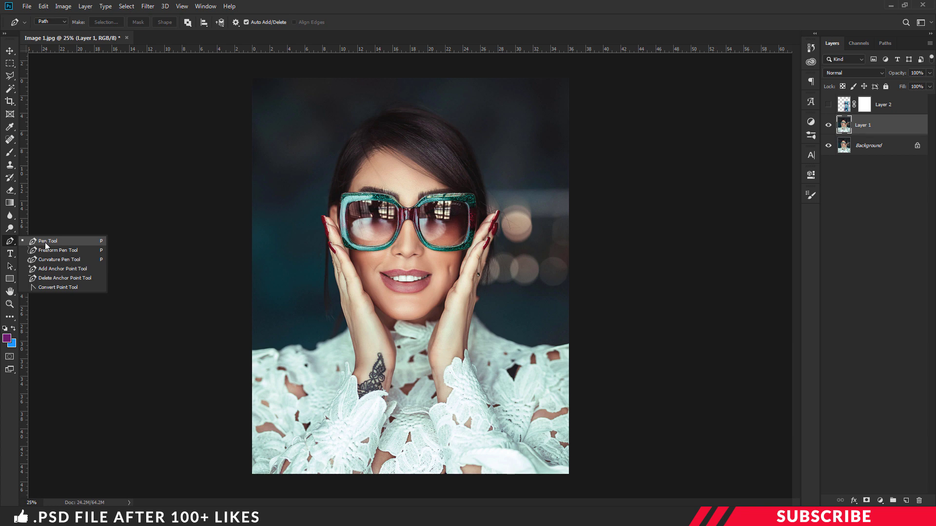
{"action": "left_click", "coordinate": [45, 242]}
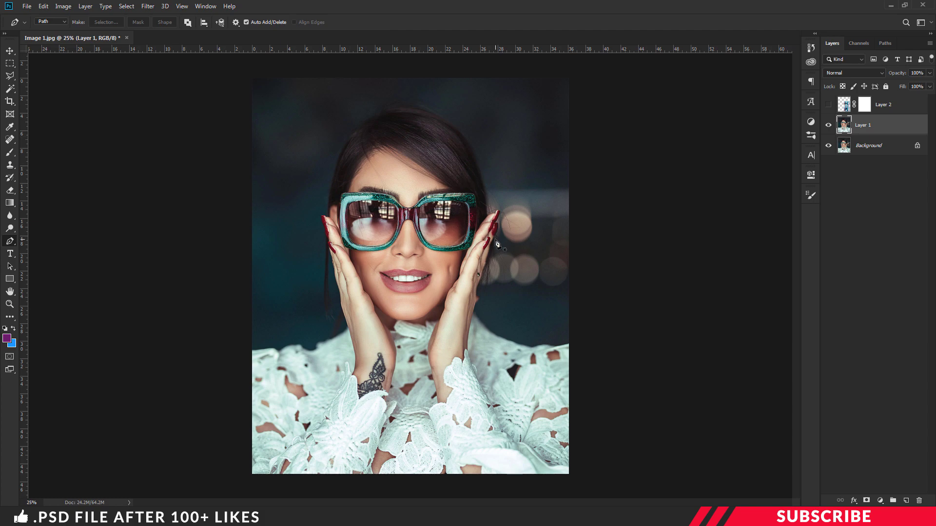
{"action": "key", "text": "ctrl+plus"}
{"action": "key", "text": "ctrl+plus"}
{"action": "key", "text": "ctrl+plus"}
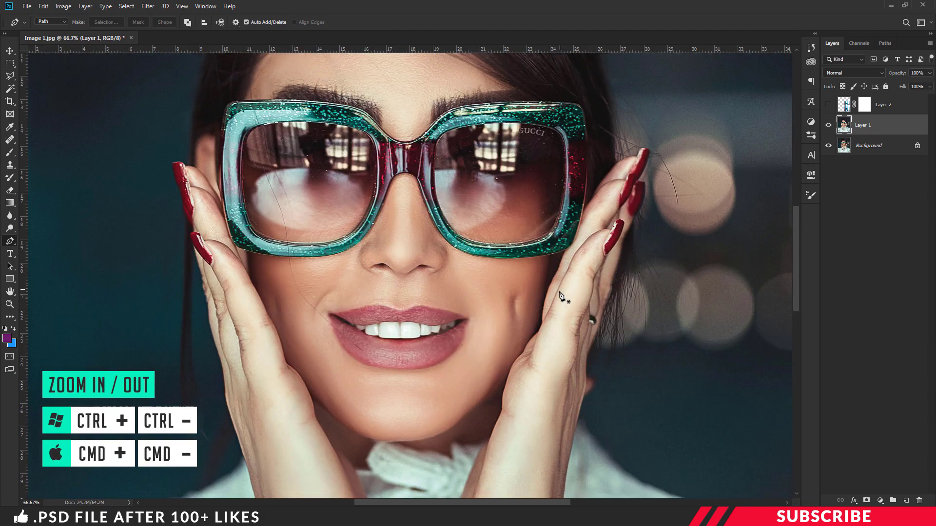
{"action": "key", "text": "ctrl+plus"}
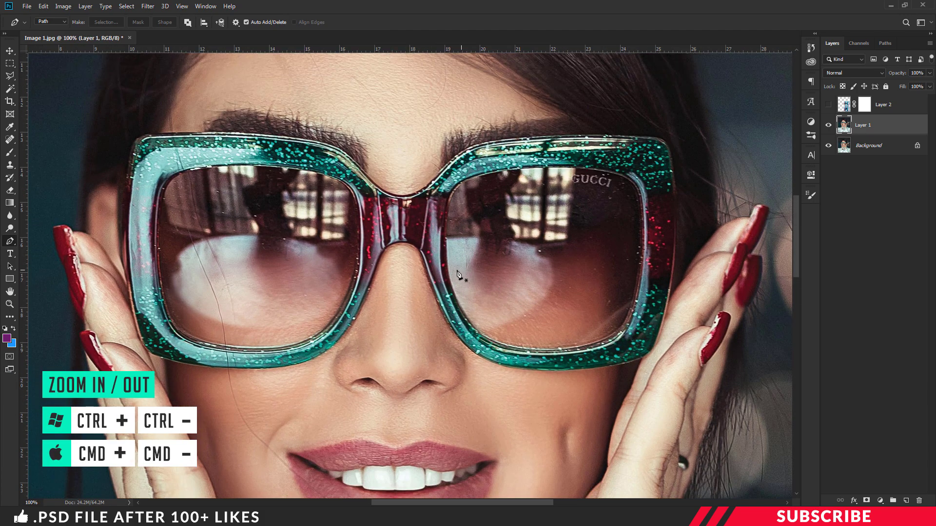
{"action": "left_click", "coordinate": [449, 272]}
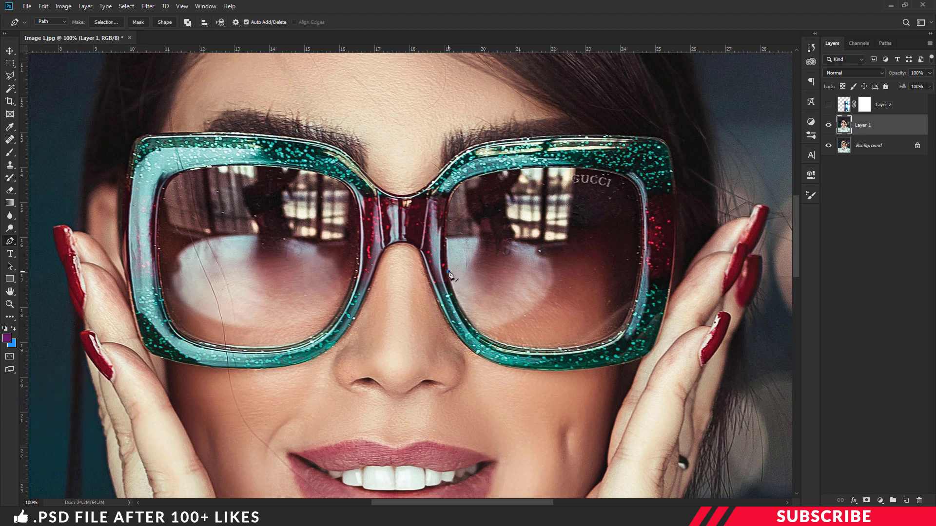
{"action": "left_click", "coordinate": [524, 167]}
{"action": "left_click", "coordinate": [489, 217]}
{"action": "left_click_drag", "start_coordinate": [489, 218], "coordinate": [454, 194]}
{"action": "left_click", "coordinate": [642, 264]}
{"action": "left_click_drag", "start_coordinate": [591, 212], "coordinate": [633, 181]}
{"action": "left_click", "coordinate": [546, 350]}
{"action": "left_click_drag", "start_coordinate": [599, 311], "coordinate": [610, 337]}
{"action": "mouse_move", "coordinate": [492, 333]}
{"action": "left_mouse_down"}
{"action": "mouse_move", "coordinate": [516, 335]}
{"action": "mouse_move", "coordinate": [484, 341]}
{"action": "left_mouse_up"}
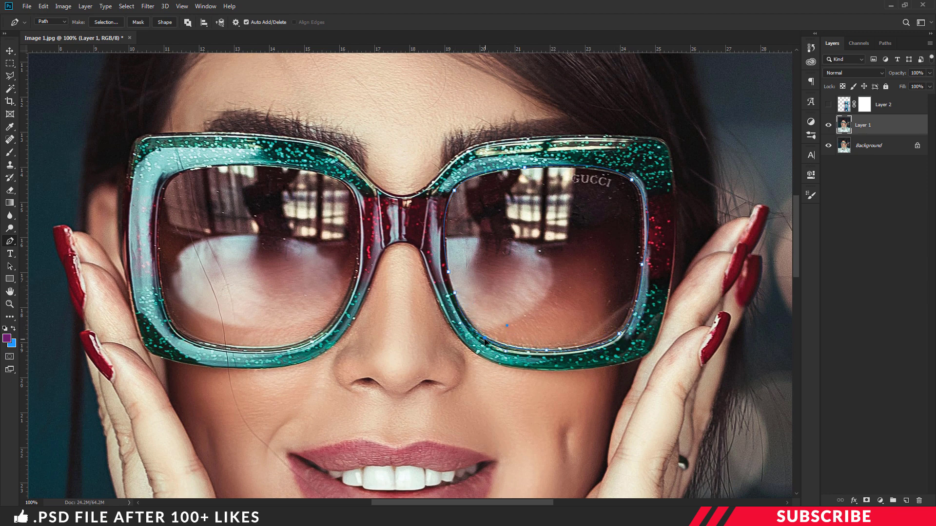
{"action": "left_click", "coordinate": [454, 294]}
{"action": "left_click", "coordinate": [449, 272]}
- Convert the lens path into a new anti-aliased selection with a 0-pixel feather radius
{"action": "right_click", "coordinate": [456, 253]}
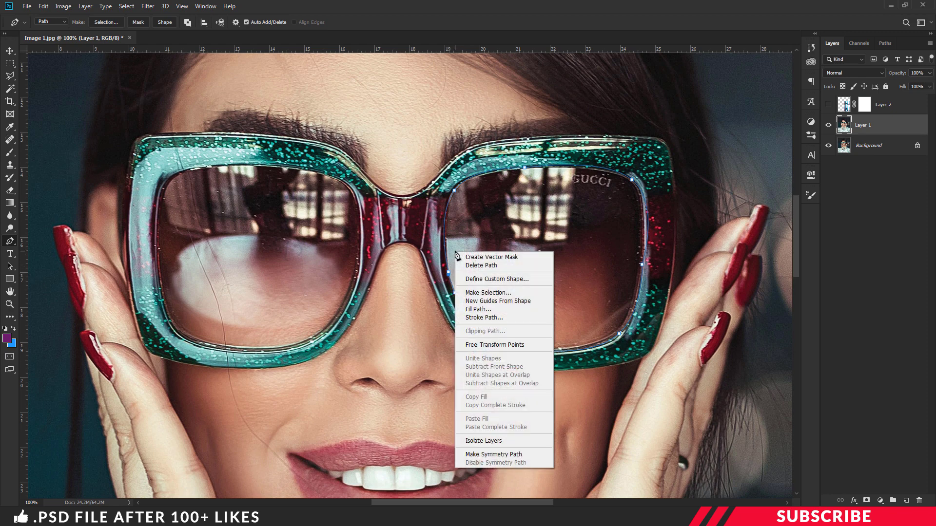
{"action": "left_click", "coordinate": [505, 292]}
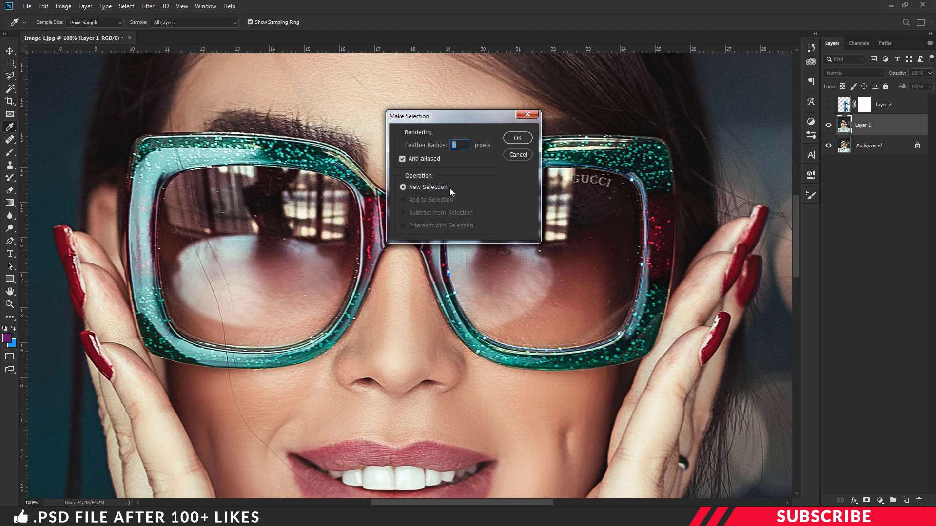
{"action": "left_click", "coordinate": [517, 138]}
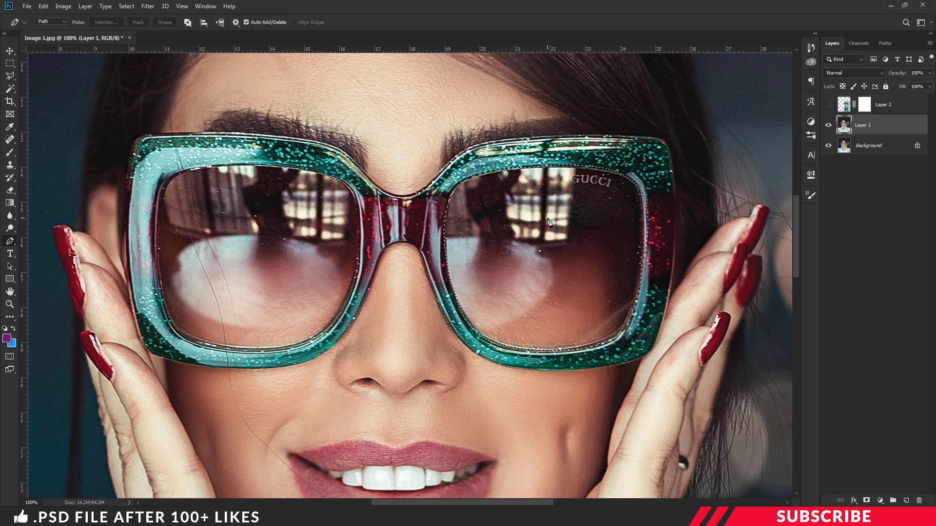
- Show Layer 2, make its layer mask active and invert the lens selection
{"action": "left_click", "coordinate": [10, 51]}
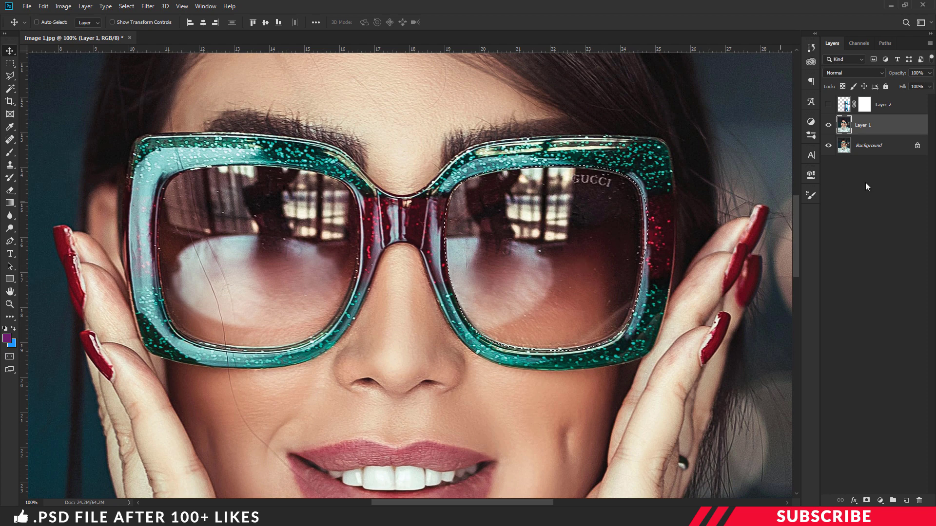
{"action": "left_click", "coordinate": [842, 103]}
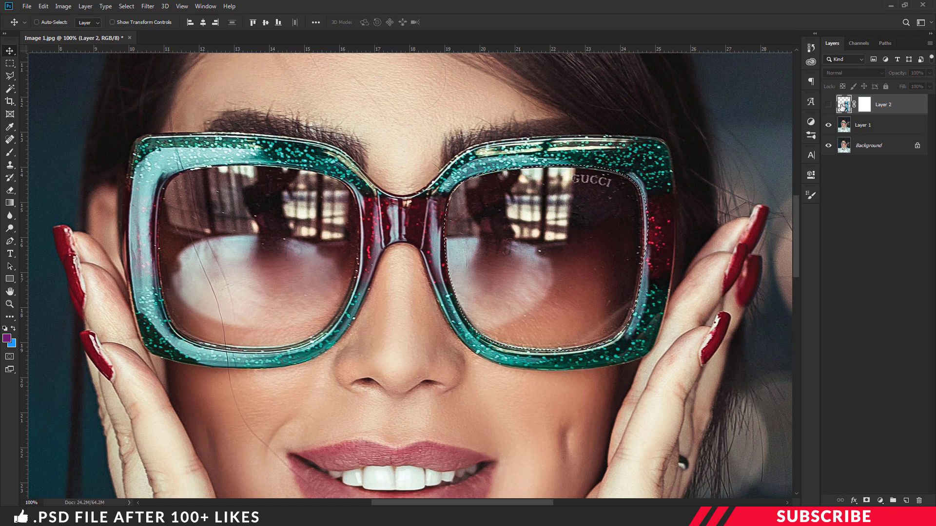
{"action": "left_click", "coordinate": [828, 105]}
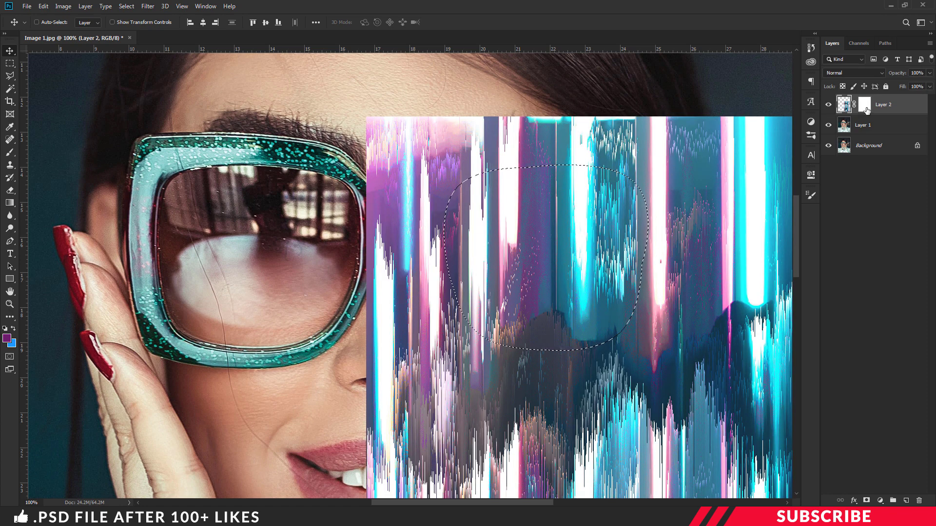
{"action": "left_click", "coordinate": [865, 105]}
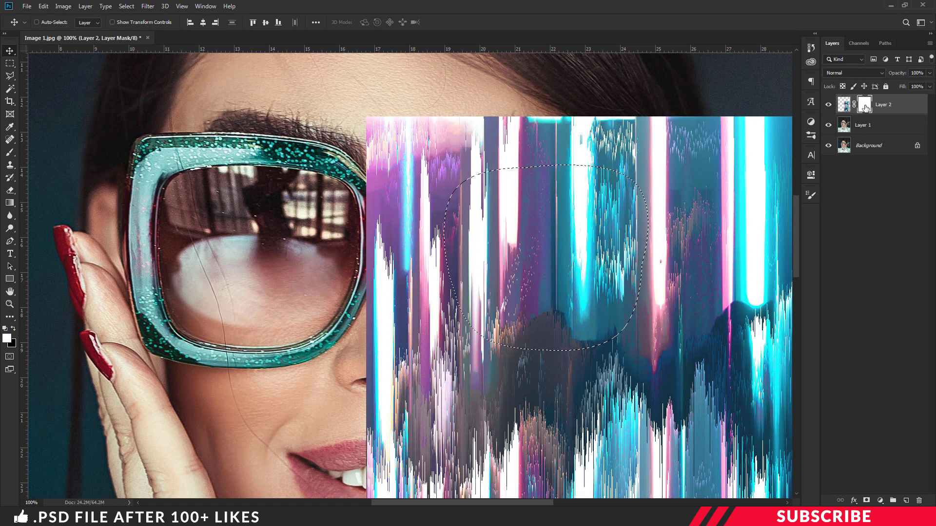
{"action": "left_click", "coordinate": [126, 6]}
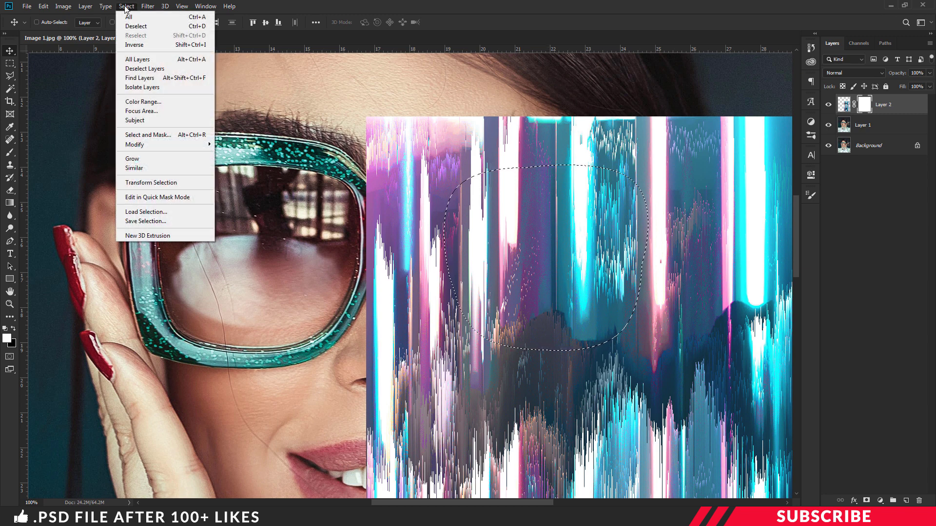
{"action": "left_click", "coordinate": [185, 45]}
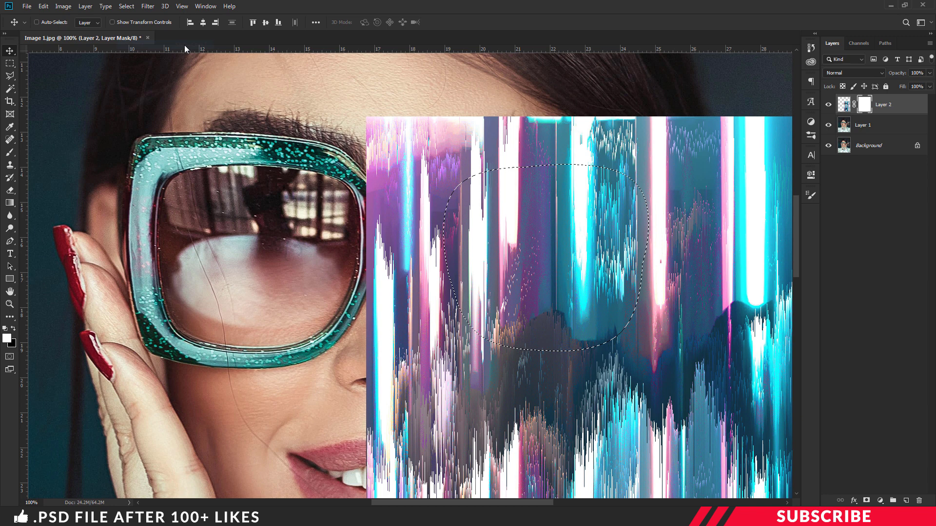
- Fill the area outside the lens with black (000000) on Layer 2's mask and deselect
{"action": "left_click", "coordinate": [7, 338]}
{"action": "left_click", "coordinate": [570, 320]}
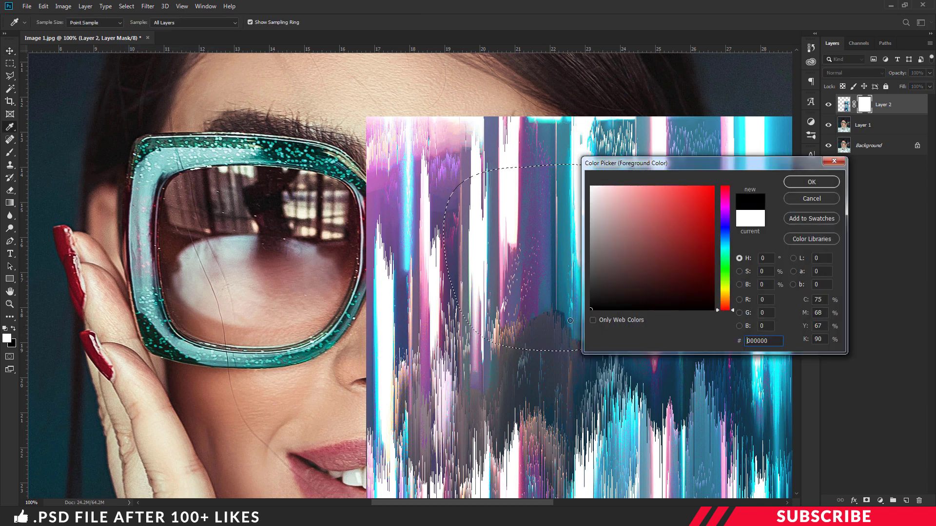
{"action": "left_click", "coordinate": [811, 182]}
{"action": "key", "text": "v"}
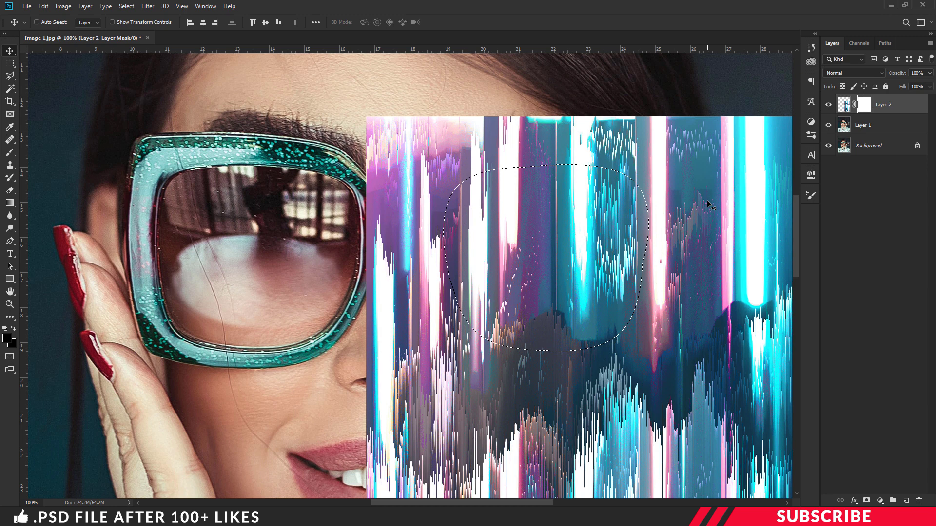
{"action": "key", "text": "alt+BackSpace"}
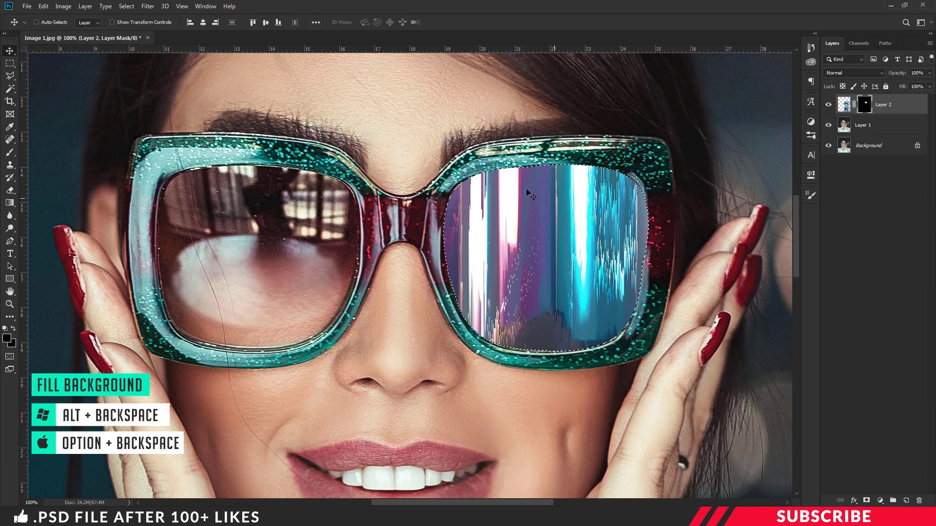
{"action": "key", "text": "ctrl+minus"}
{"action": "key", "text": "ctrl+minus"}
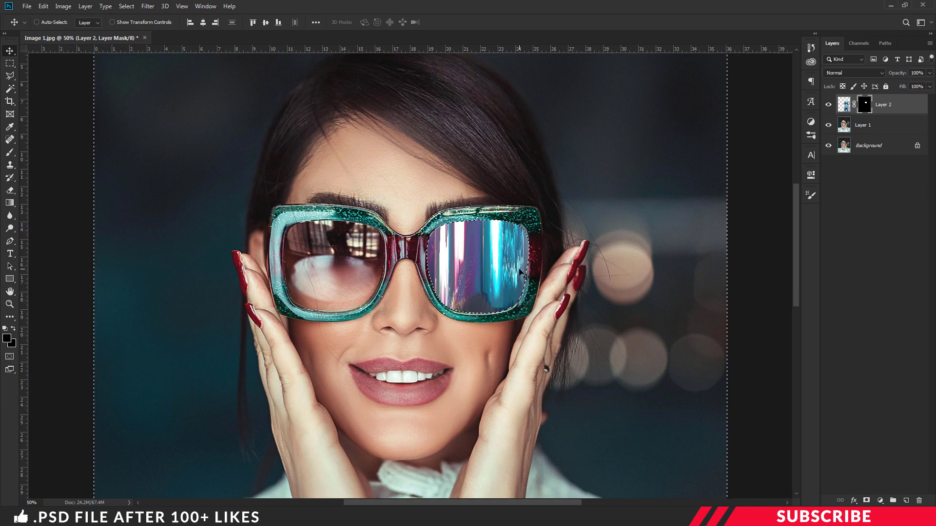
{"action": "key", "text": "ctrl+d"}
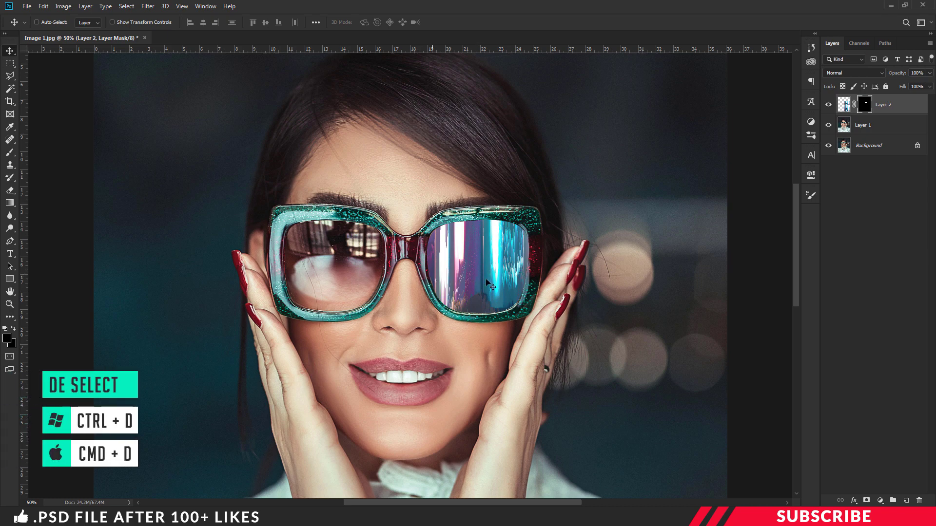
{"action": "key", "text": "ctrl+minus"}
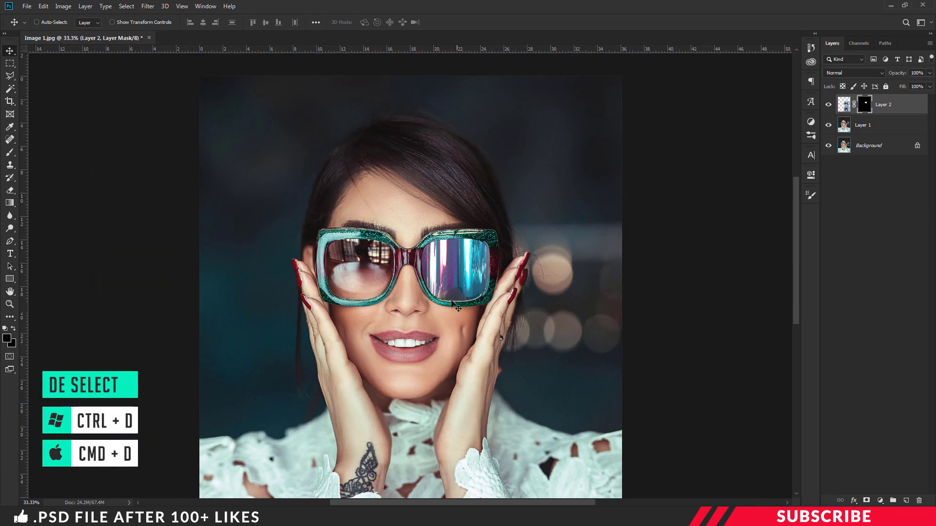
{"action": "scroll", "coordinate": [429, 292], "scroll_direction": "down", "scroll_amount": 1}
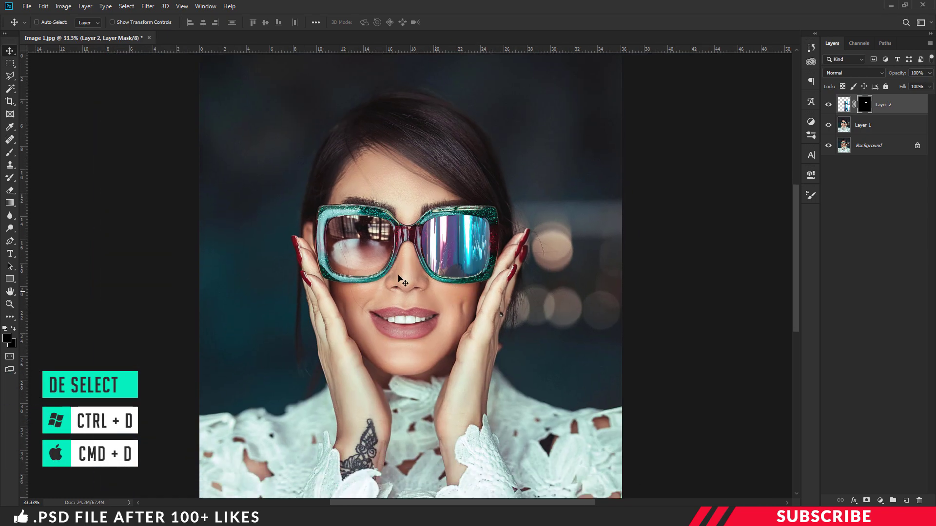
- Draw a rectangular marquee across the lower half of the right-hand lens, spanning the lens's full width
{"action": "left_click", "coordinate": [10, 64]}
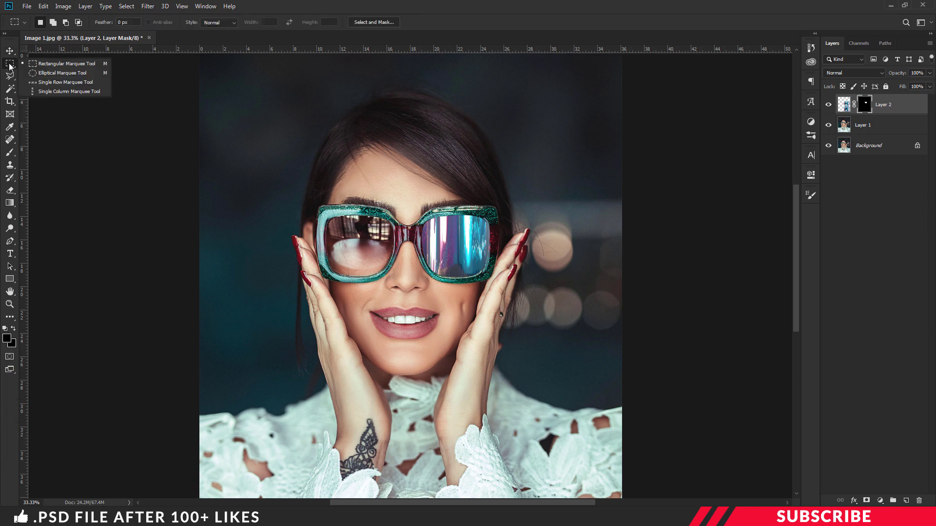
{"action": "left_click", "coordinate": [50, 63]}
{"action": "scroll", "coordinate": [555, 251], "scroll_direction": "up", "scroll_amount": 3}
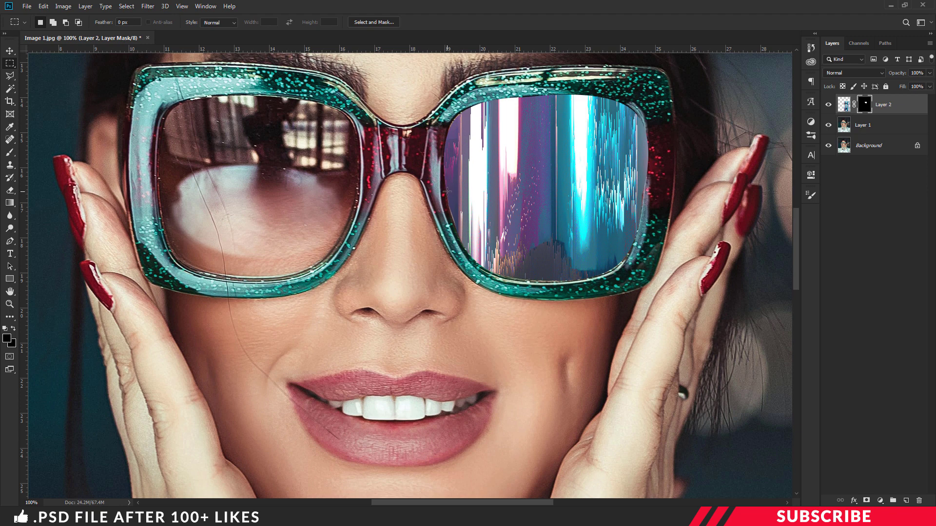
{"action": "left_click_drag", "start_coordinate": [446, 192], "coordinate": [644, 252]}
- Transform the selection, stretching its lower edge to about 1668% height, just past the photo's bottom edge, and apply it
{"action": "right_click", "coordinate": [559, 219]}
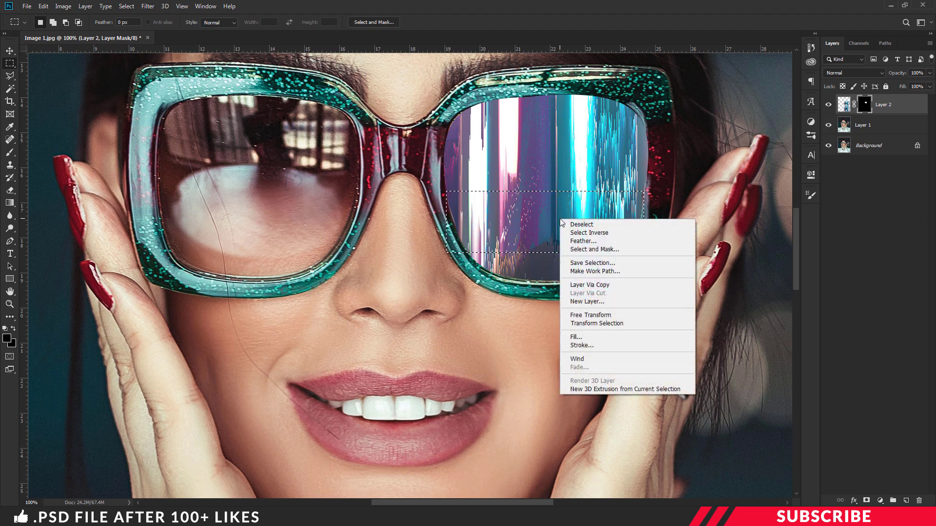
{"action": "left_click", "coordinate": [615, 327]}
{"action": "key", "text": "ctrl+minus"}
{"action": "key", "text": "ctrl+minus"}
{"action": "key", "text": "ctrl+minus"}
{"action": "key", "text": "ctrl+minus"}
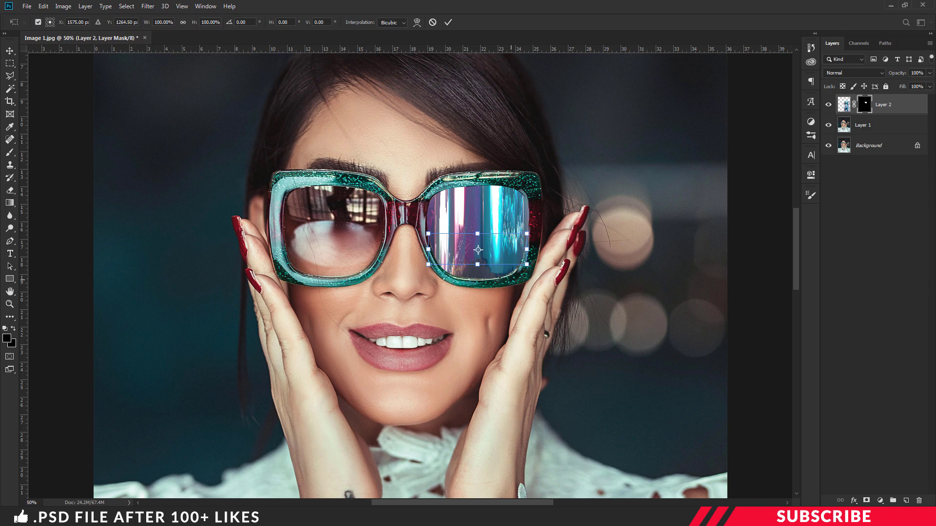
{"action": "left_click_drag", "start_coordinate": [444, 241], "coordinate": [457, 489]}
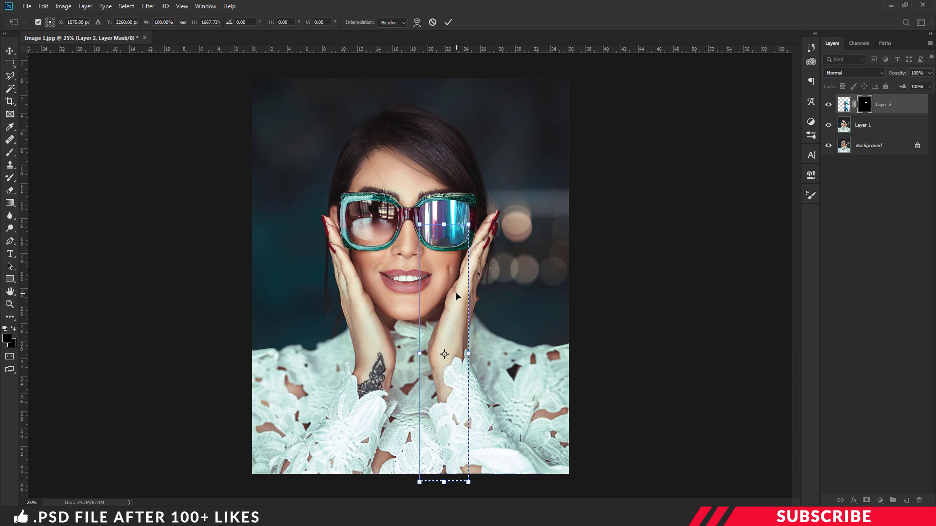
{"action": "key", "text": "Return"}
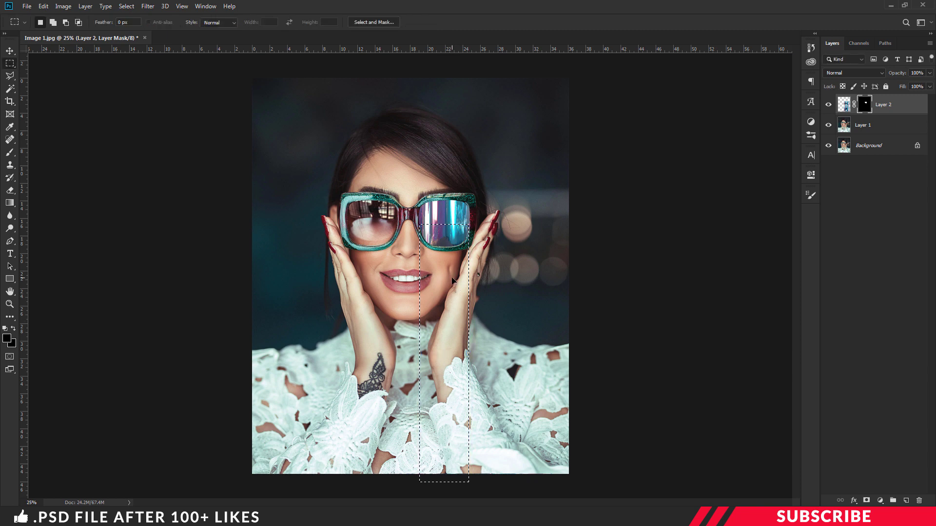
- Fill the tall selection with white (ffffff) on Layer 2's mask to reveal the streaks, and deselect
{"action": "left_click", "coordinate": [7, 338]}
{"action": "type", "text": "ffffff"}
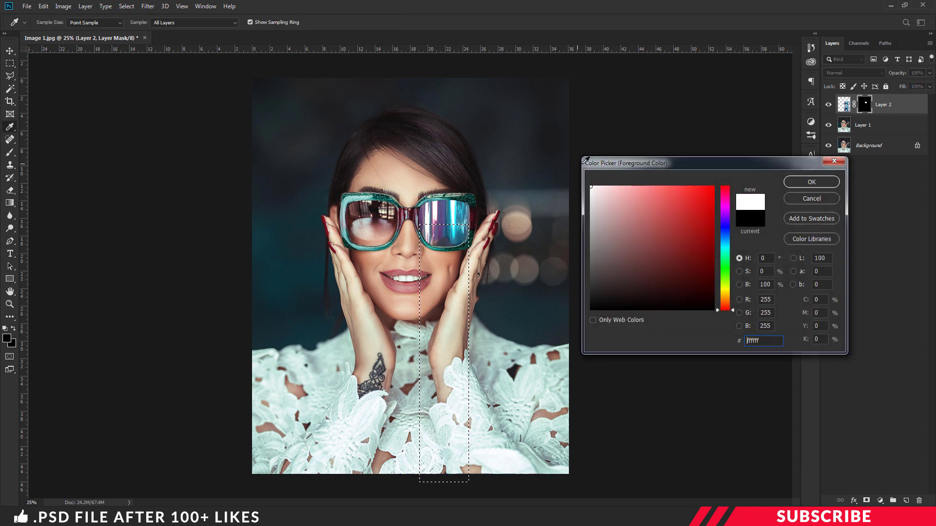
{"action": "left_click", "coordinate": [806, 185]}
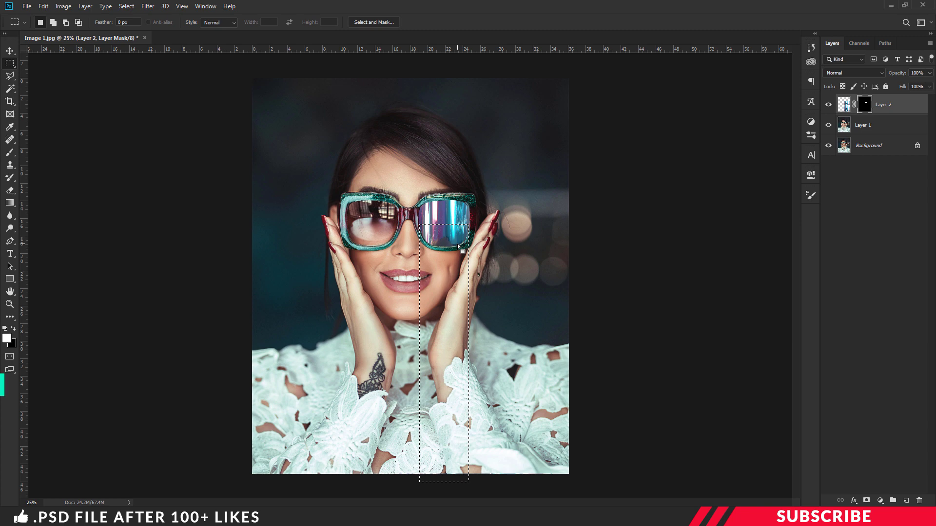
{"action": "key", "text": "alt+BackSpace"}
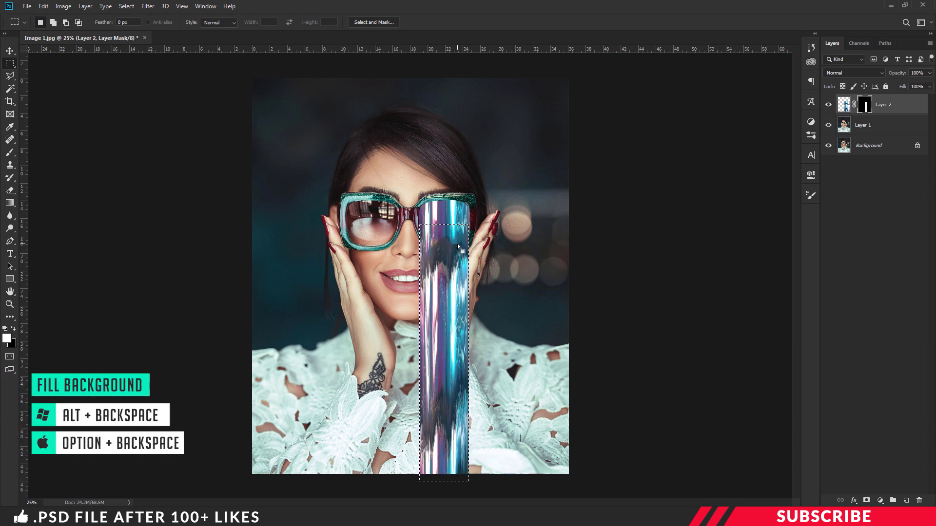
{"action": "key", "text": "v"}
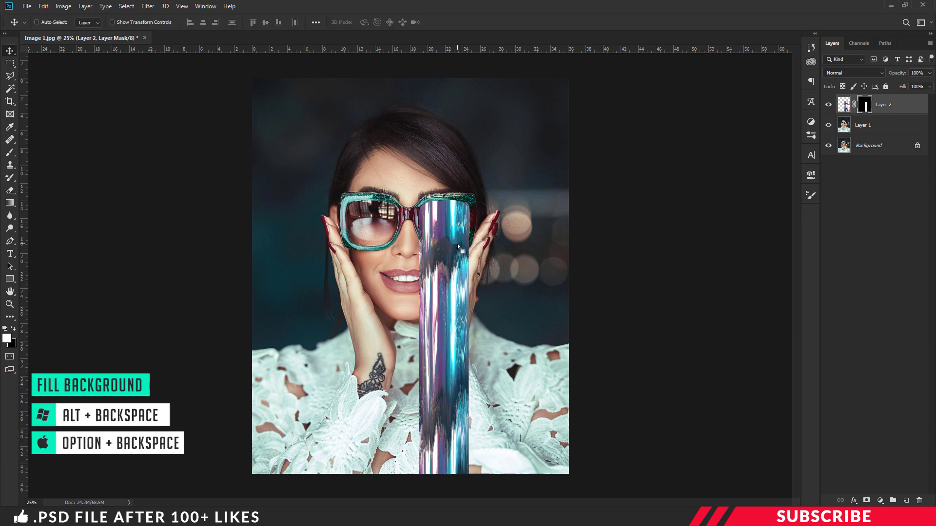
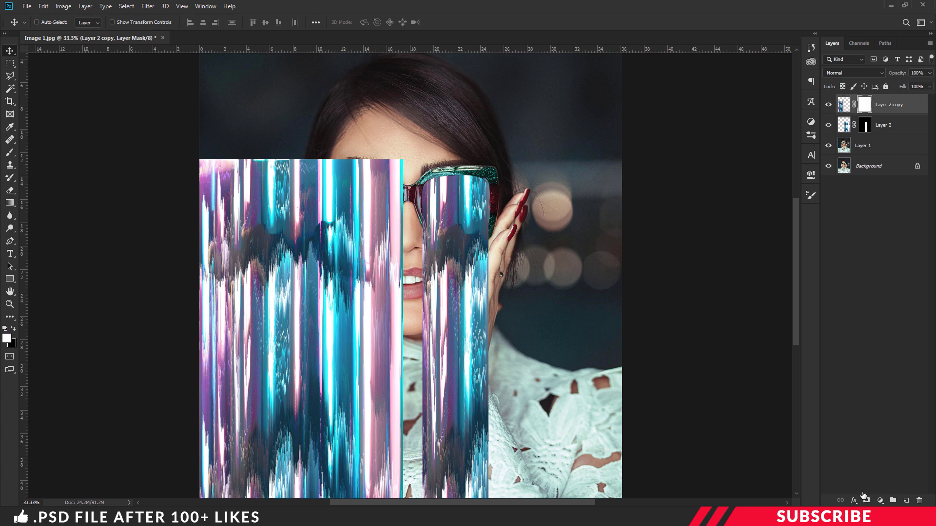
- Hide Layer 2 copy and make Layer 1 active with the Pen tool
{"action": "left_click", "coordinate": [829, 105]}
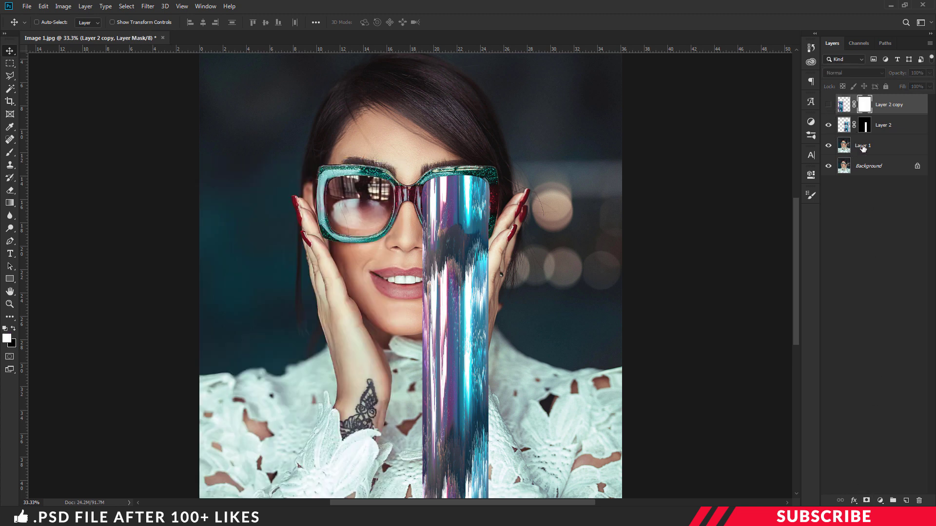
{"action": "left_click", "coordinate": [862, 149]}
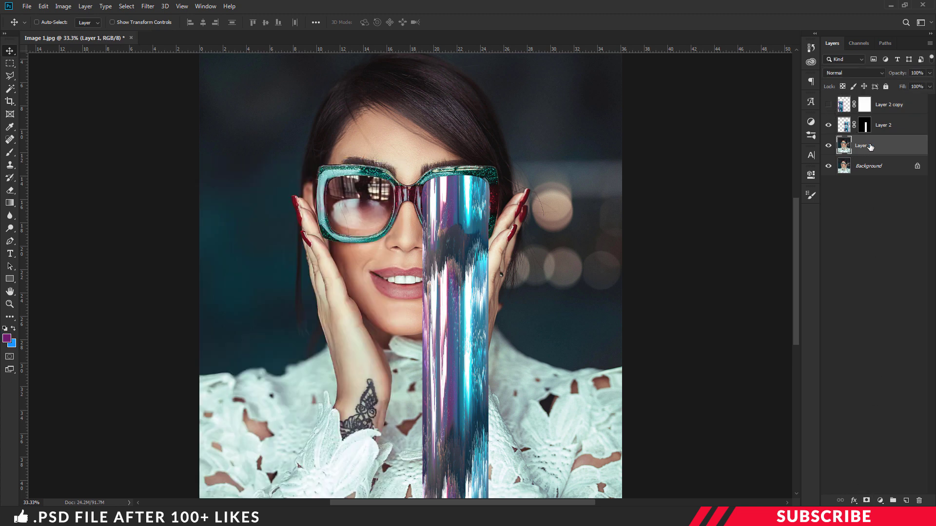
{"action": "key", "text": "p"}
{"action": "right_click", "coordinate": [10, 241]}
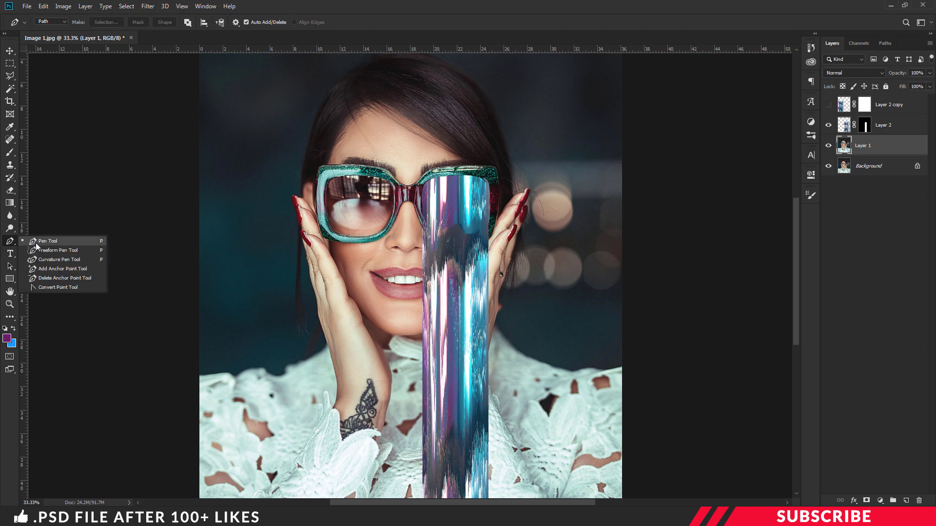
{"action": "left_click", "coordinate": [36, 243]}
- Trace a closed curved path around the inner edge of the left-hand sunglass lens
{"action": "key", "text": "ctrl+plus"}
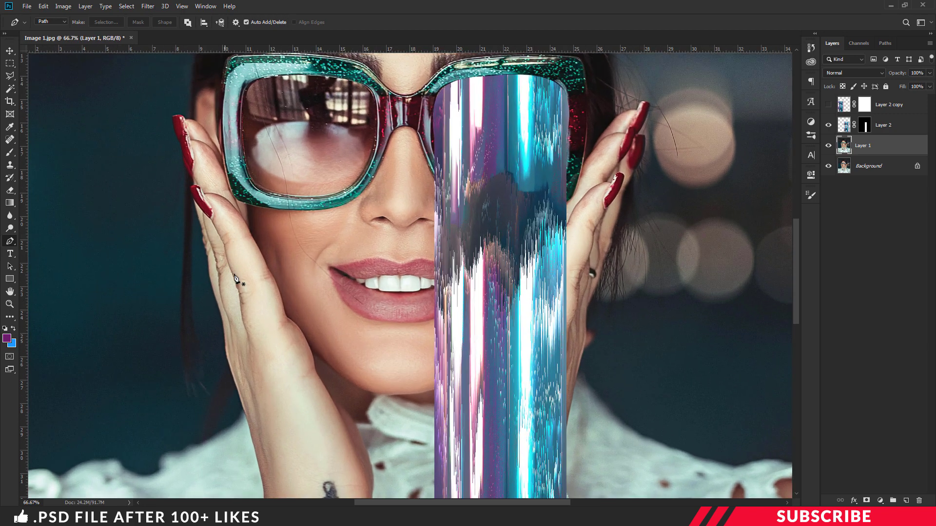
{"action": "scroll", "coordinate": [235, 279], "scroll_direction": "up", "scroll_amount": 2}
{"action": "key", "text": "ctrl+plus"}
{"action": "scroll", "coordinate": [166, 251], "scroll_direction": "up", "scroll_amount": 1}
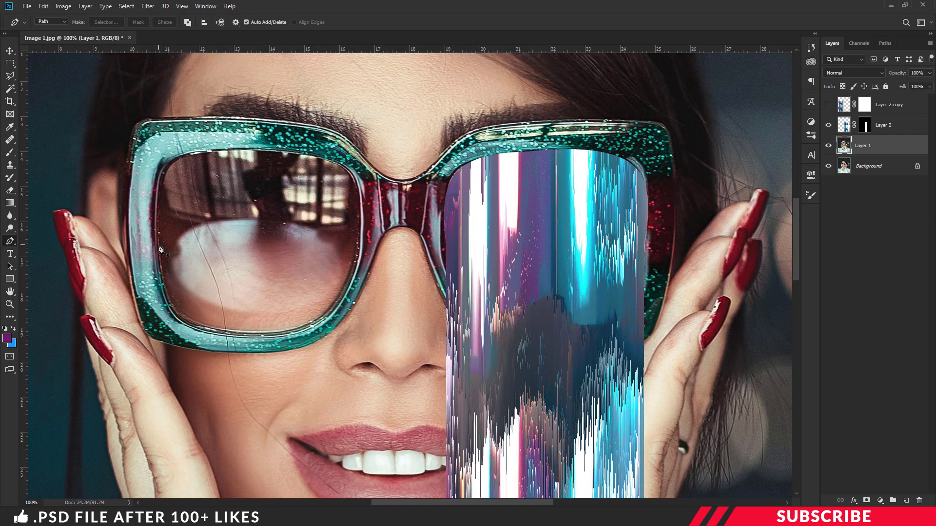
{"action": "left_click", "coordinate": [158, 244]}
{"action": "left_click", "coordinate": [231, 150]}
{"action": "left_click_drag", "start_coordinate": [196, 195], "coordinate": [165, 170]}
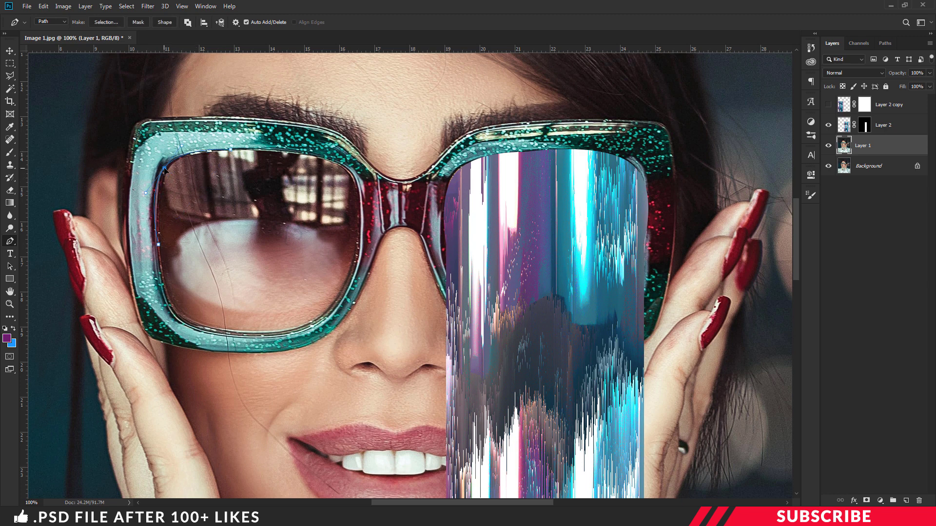
{"action": "left_click", "coordinate": [363, 223]}
{"action": "left_click_drag", "start_coordinate": [310, 197], "coordinate": [343, 167]}
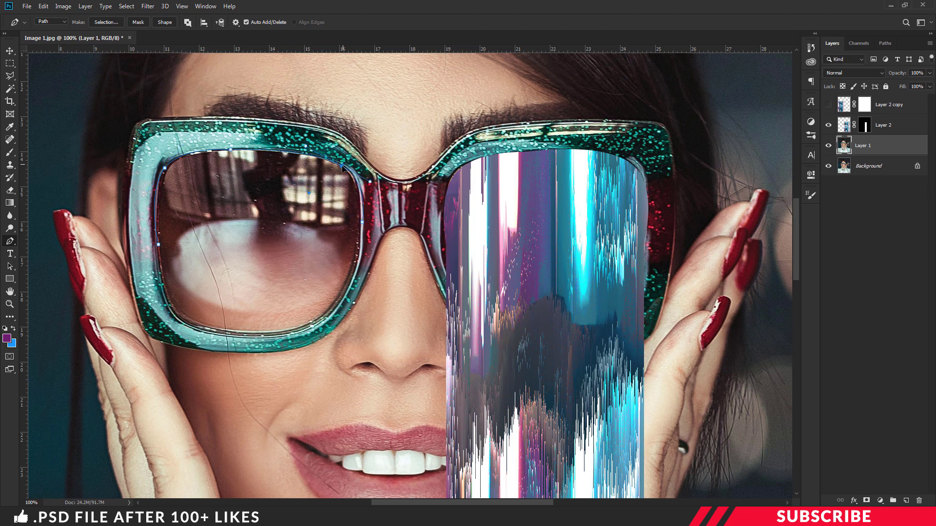
{"action": "left_click", "coordinate": [280, 334]}
{"action": "left_click_drag", "start_coordinate": [318, 287], "coordinate": [335, 306]}
{"action": "left_click", "coordinate": [161, 281]}
{"action": "left_click_drag", "start_coordinate": [218, 311], "coordinate": [191, 326]}
- Convert the lens path into a new anti-aliased selection with a 0-pixel feather radius
{"action": "right_click", "coordinate": [173, 228]}
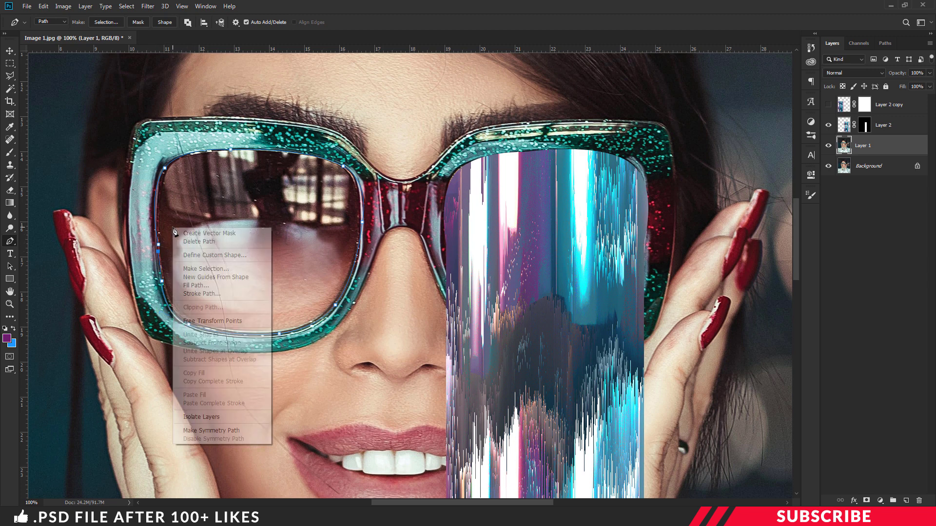
{"action": "left_click", "coordinate": [212, 271]}
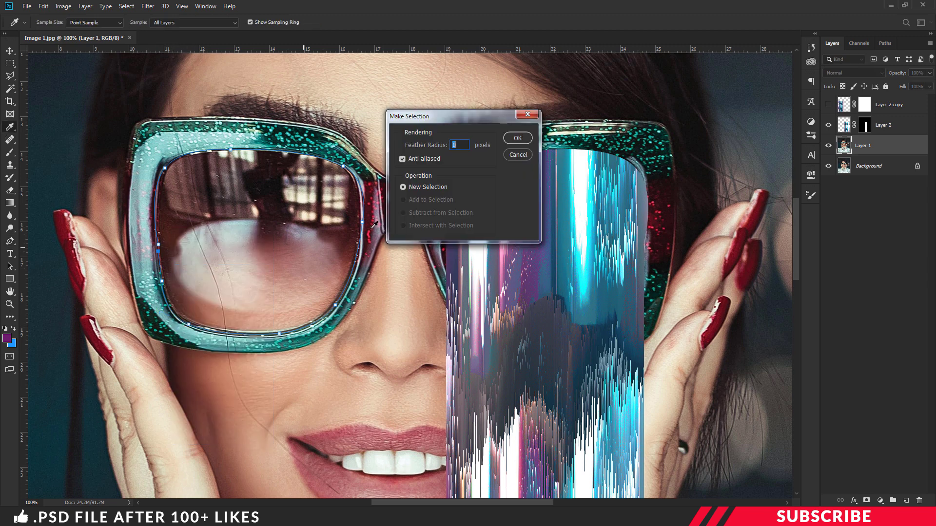
{"action": "left_click", "coordinate": [518, 138]}
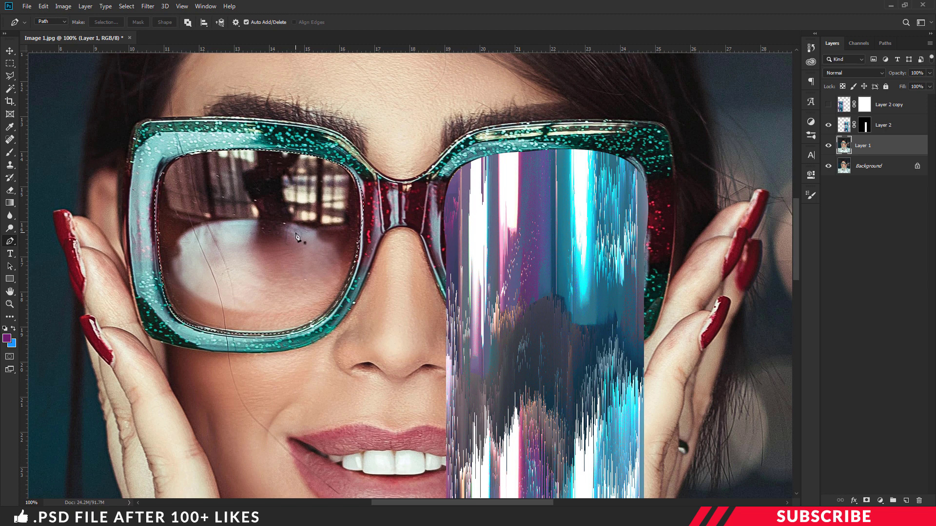
{"action": "key", "text": "ctrl+minus"}
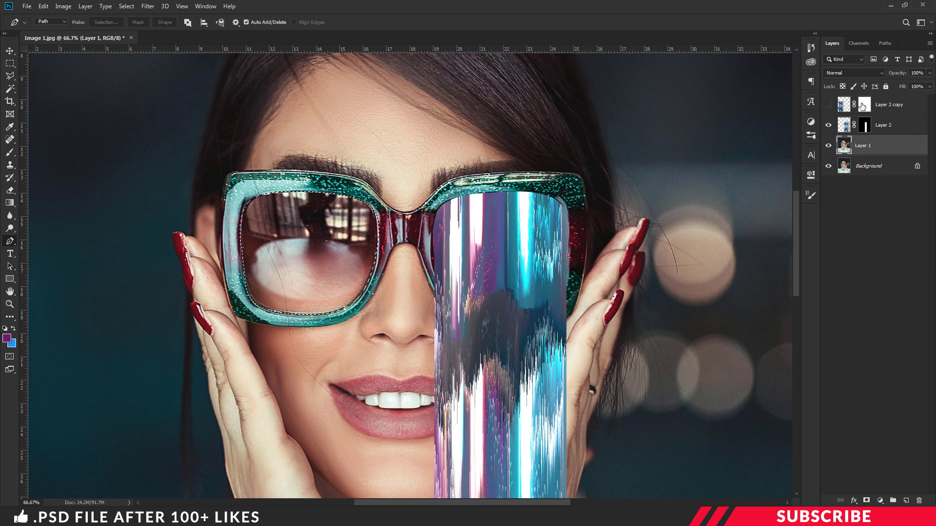
- Target Layer 2 copy's mask, show the layer again and invert the lens selection
{"action": "left_click", "coordinate": [865, 105]}
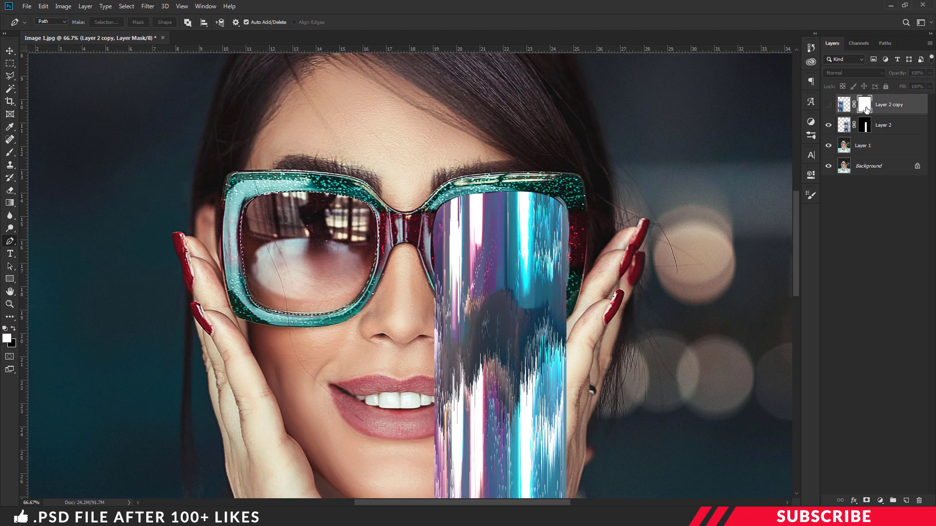
{"action": "left_click", "coordinate": [829, 106]}
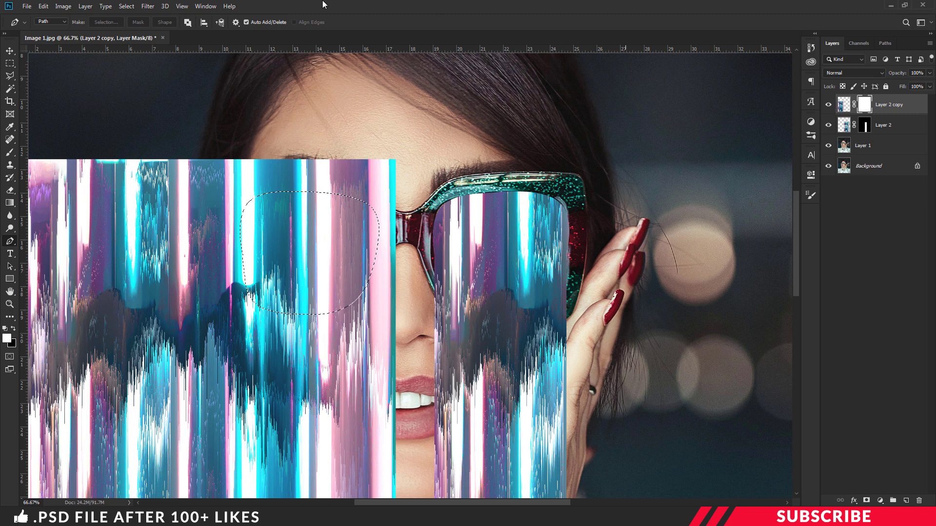
{"action": "left_click", "coordinate": [124, 7]}
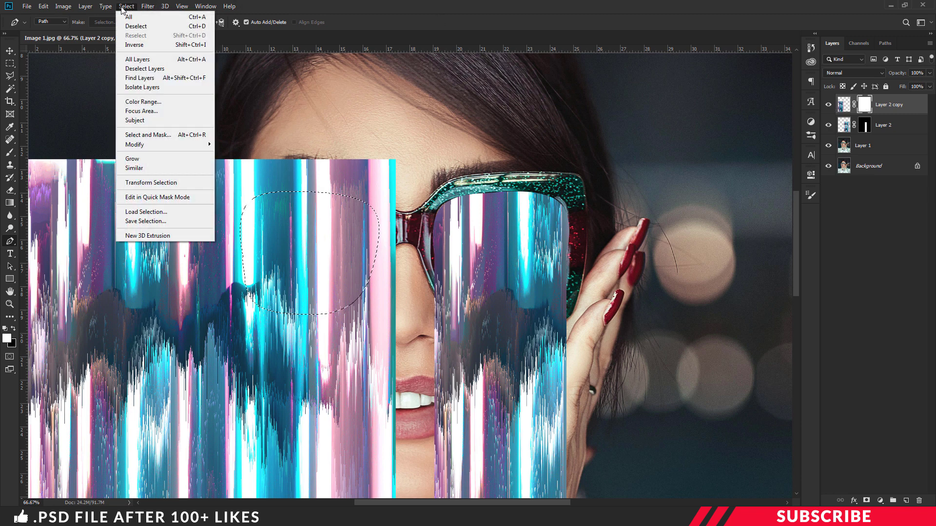
{"action": "left_click", "coordinate": [200, 45]}
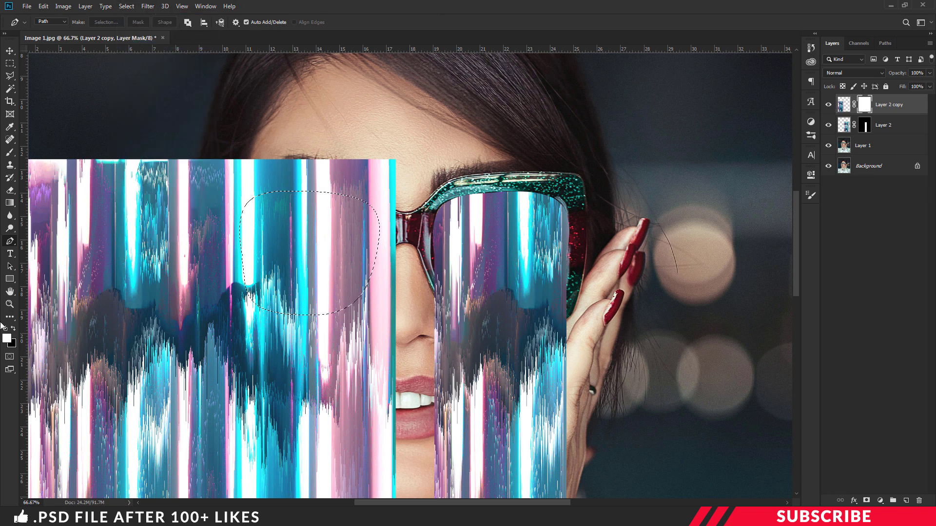
- Fill the area outside the left-hand lens with black (000000) on Layer 2 copy's mask and deselect
{"action": "left_click", "coordinate": [7, 338]}
{"action": "left_click", "coordinate": [591, 309]}
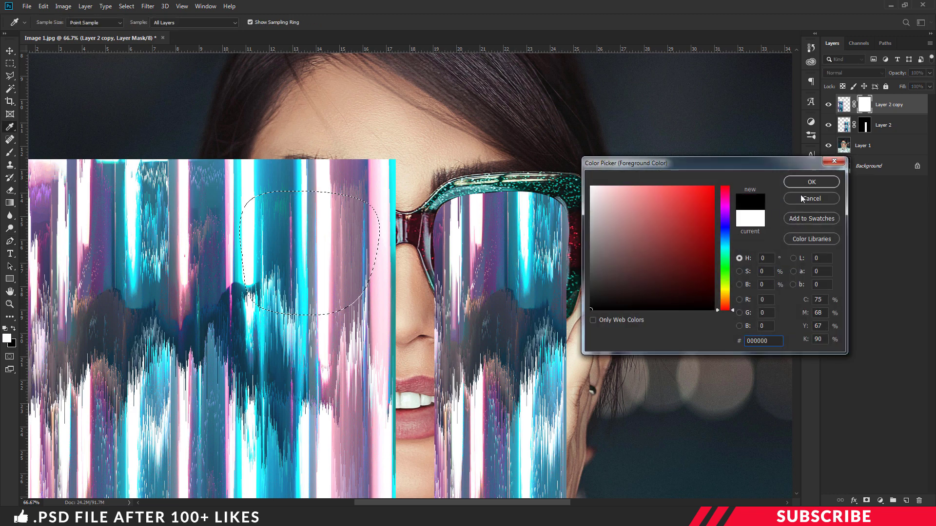
{"action": "left_click", "coordinate": [812, 182]}
{"action": "key", "text": "p"}
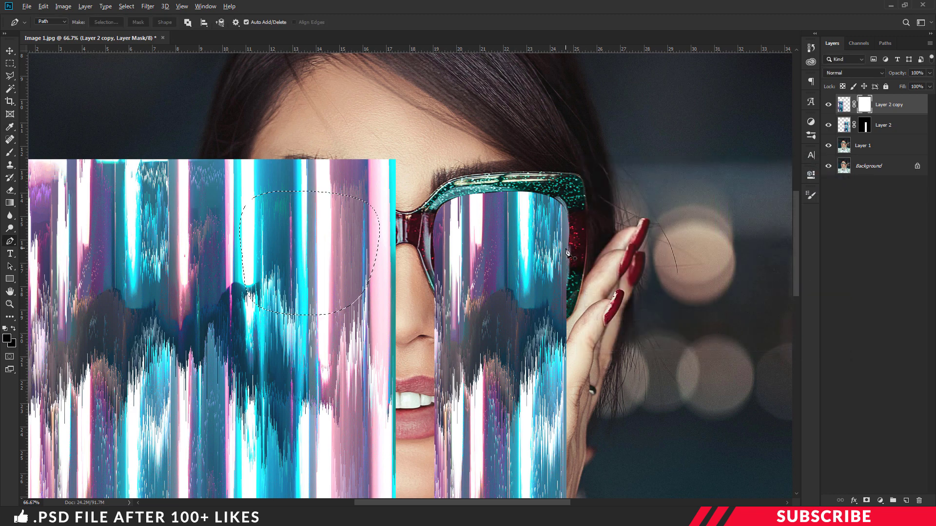
{"action": "key", "text": "alt+BackSpace"}
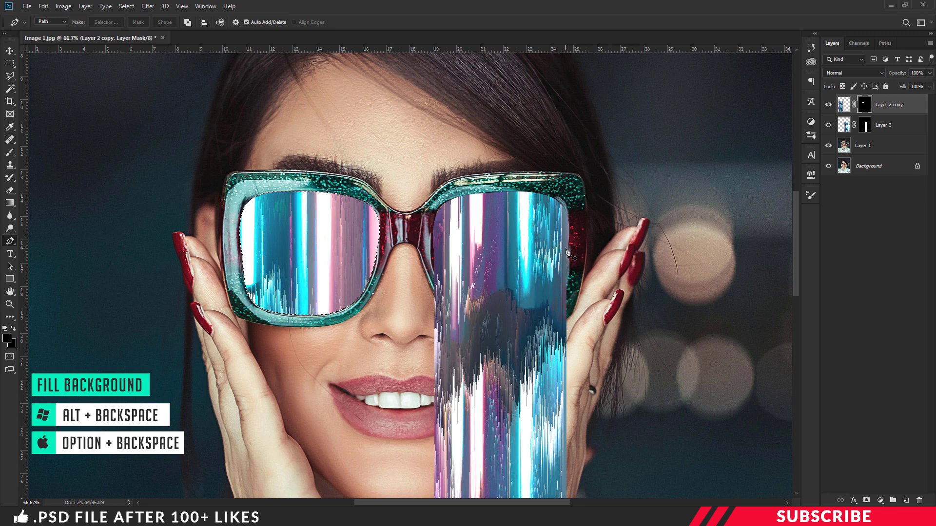
{"action": "key", "text": "ctrl+d"}
- Draw a rectangular marquee across the lower half of the left-hand lens, spanning the lens's full width
{"action": "left_click_drag", "start_coordinate": [9, 63], "coordinate": [51, 67]}
{"action": "left_click", "coordinate": [51, 67]}
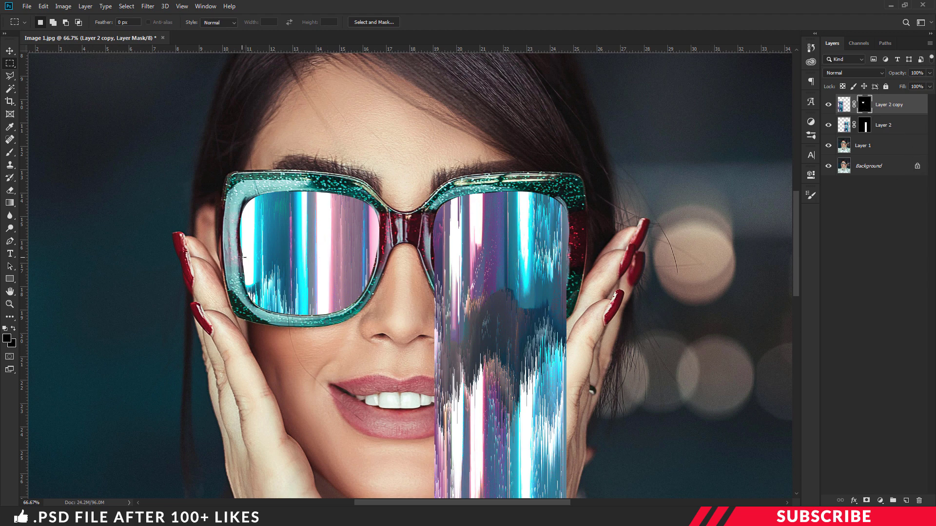
{"action": "left_click_drag", "start_coordinate": [241, 256], "coordinate": [376, 318]}
- Transform the selection, stretching its lower edge to about 1121% height, just past the photo's bottom edge, and apply it
{"action": "right_click", "coordinate": [352, 293]}
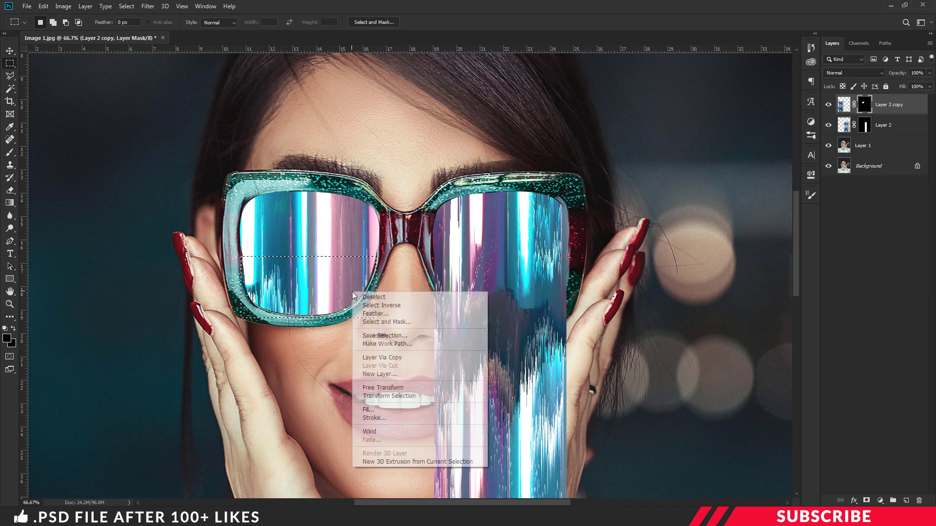
{"action": "left_click", "coordinate": [411, 400]}
{"action": "key", "text": "ctrl+minus"}
{"action": "key", "text": "ctrl+minus"}
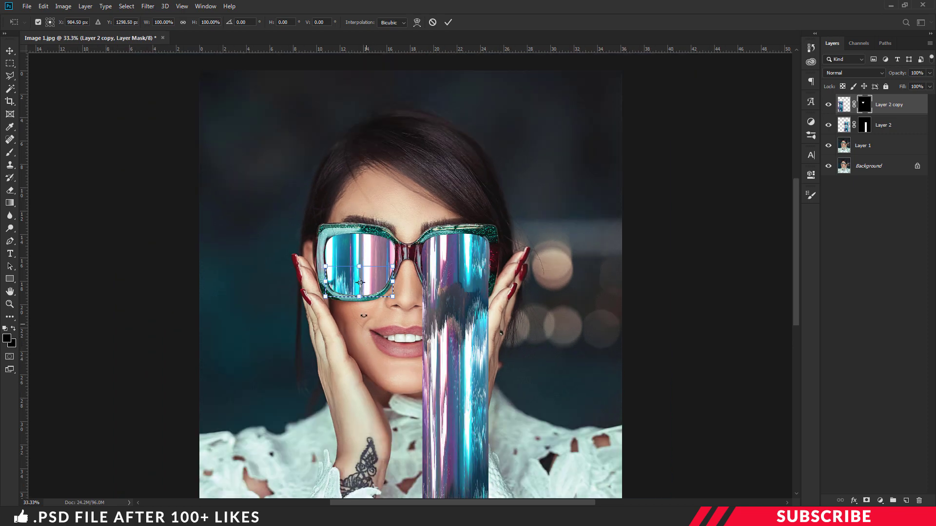
{"action": "key", "text": "ctrl+minus"}
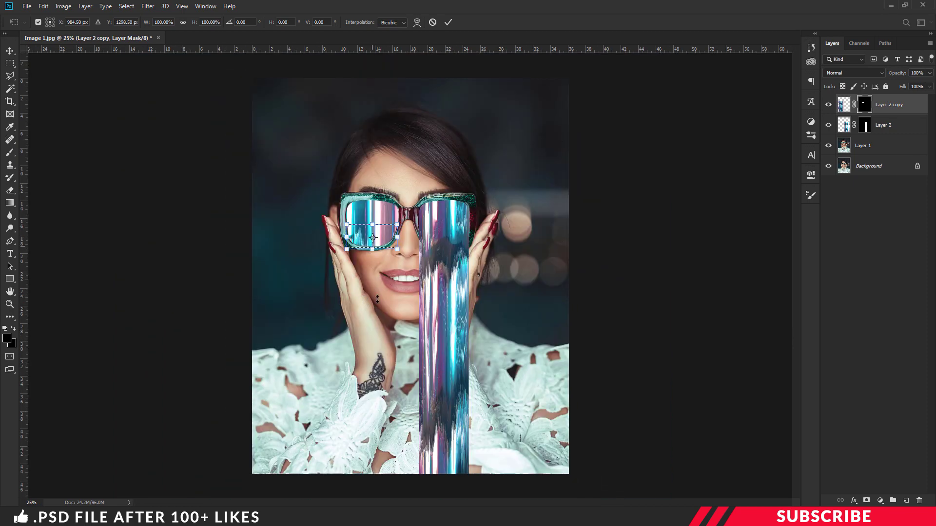
{"action": "left_click_drag", "start_coordinate": [378, 299], "coordinate": [388, 485]}
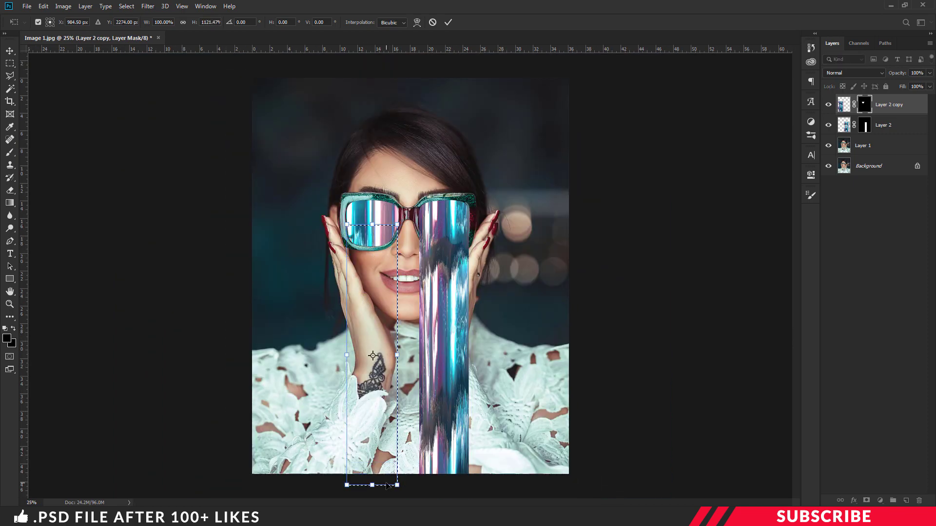
{"action": "key", "text": "Return"}
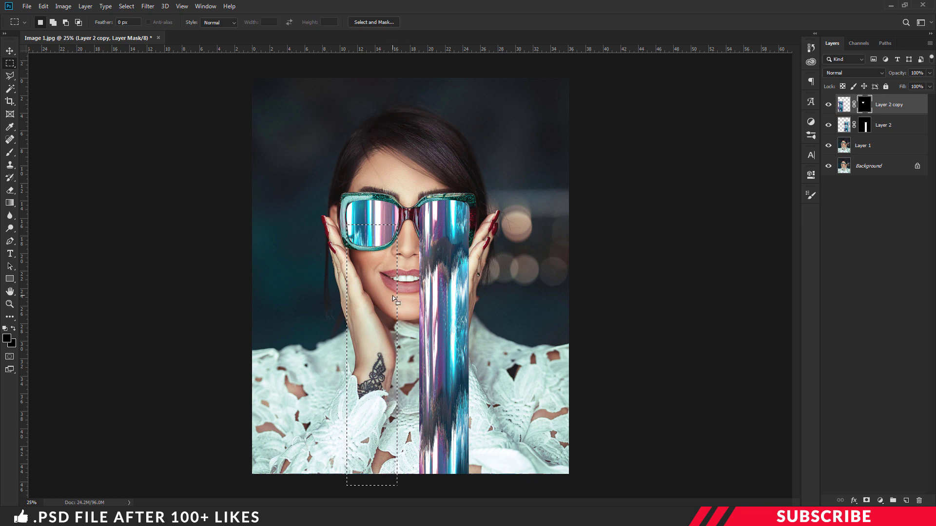
- Fill the tall selection with white (ffffff) on Layer 2 copy's mask to reveal the streaks, and deselect
{"action": "left_click", "coordinate": [7, 339]}
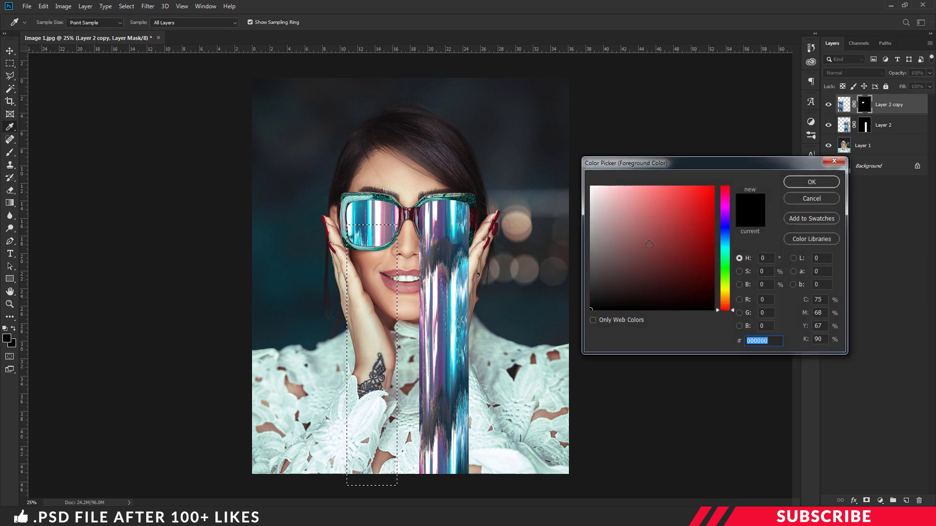
{"action": "type", "text": "ffffff"}
{"action": "left_click", "coordinate": [806, 182]}
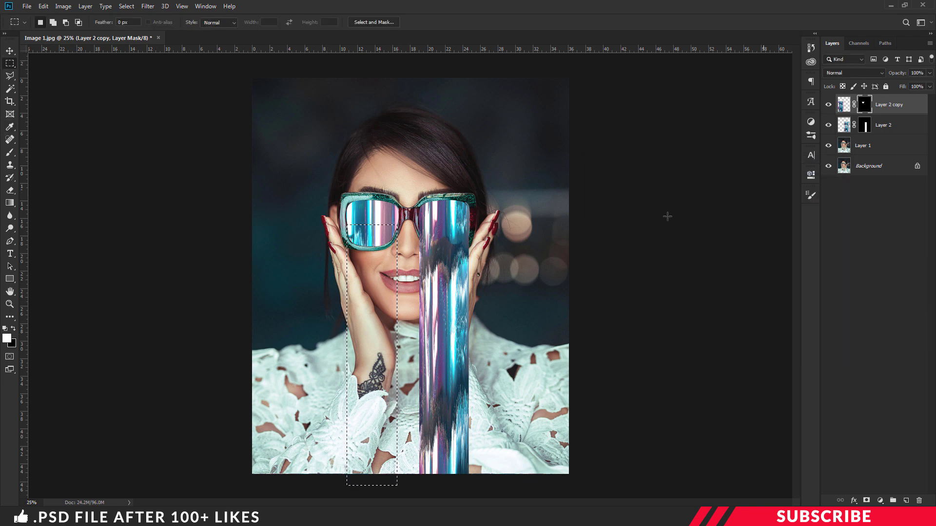
{"action": "key", "text": "alt+BackSpace"}
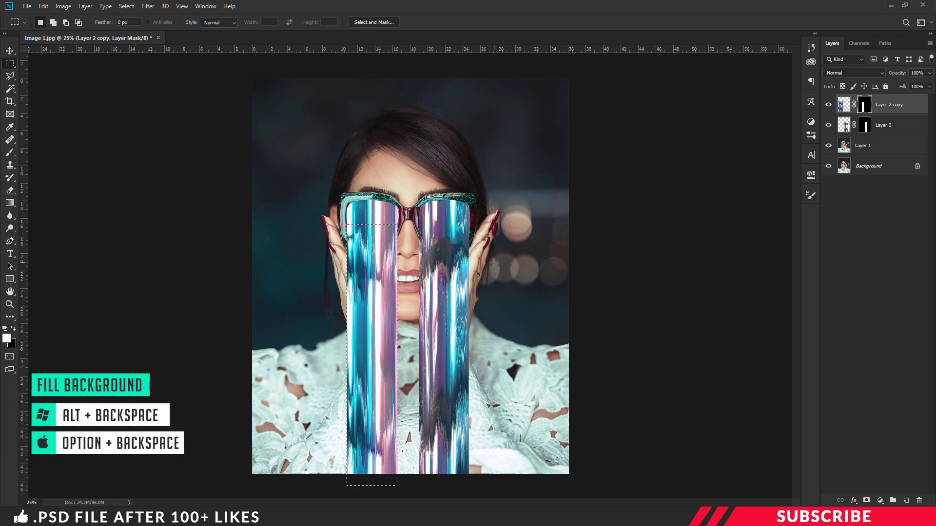
{"action": "key", "text": "ctrl+d"}
{"action": "key", "text": "v"}
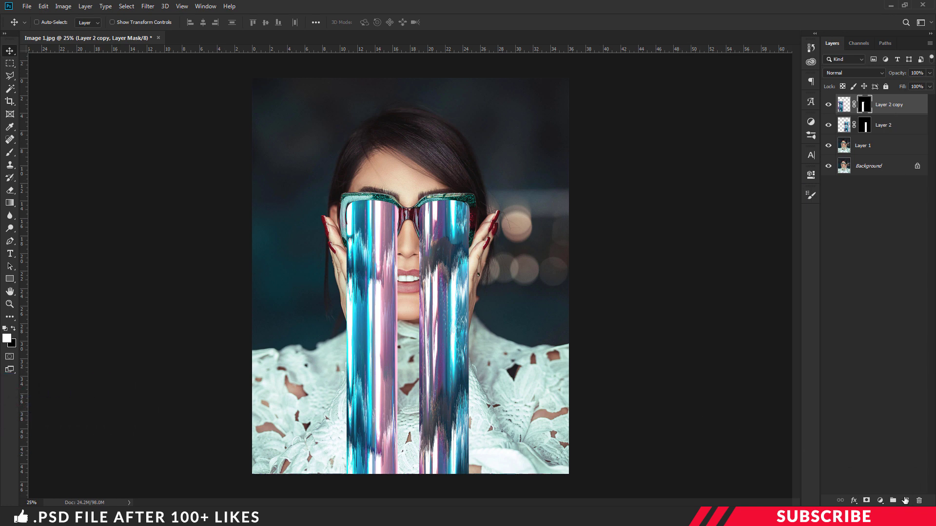
- Create a new empty layer above Layer 2 copy and set its blending mode to Color
{"action": "left_click", "coordinate": [905, 501]}
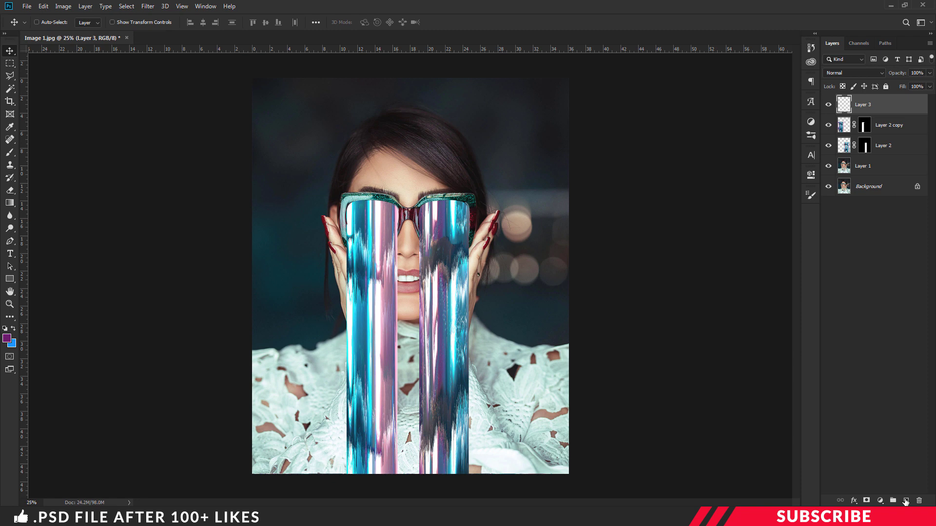
{"action": "left_click", "coordinate": [874, 76]}
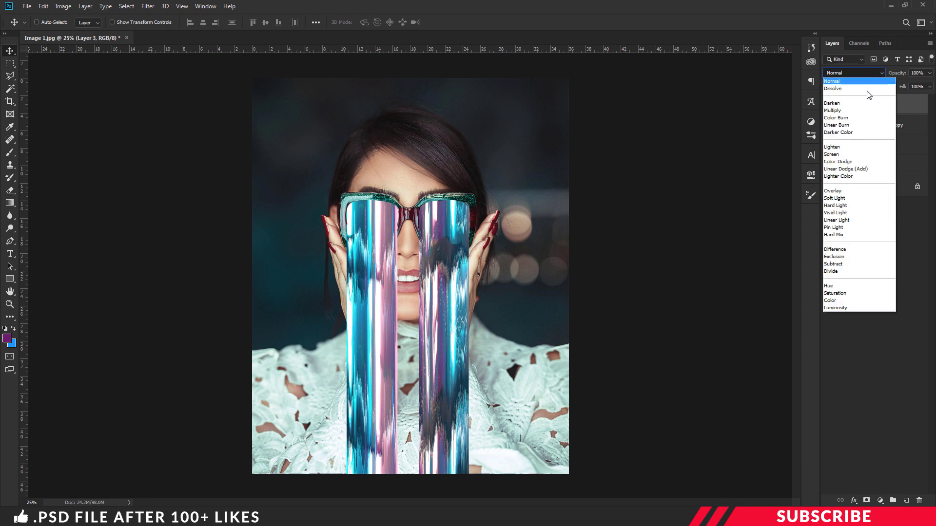
{"action": "left_click", "coordinate": [841, 302]}
- Set the foreground colour to a bright pink, e51fa2
{"action": "left_click", "coordinate": [6, 338]}
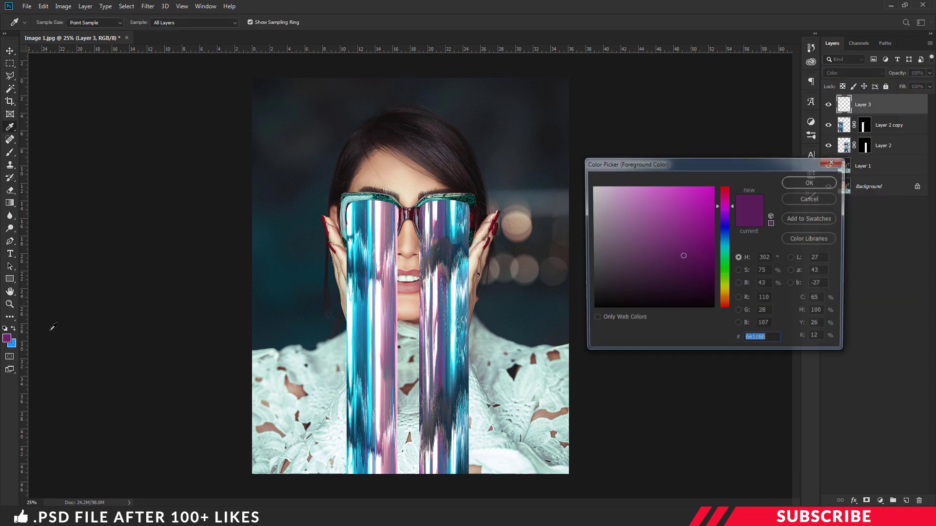
{"action": "left_click_drag", "start_coordinate": [724, 203], "coordinate": [697, 199]}
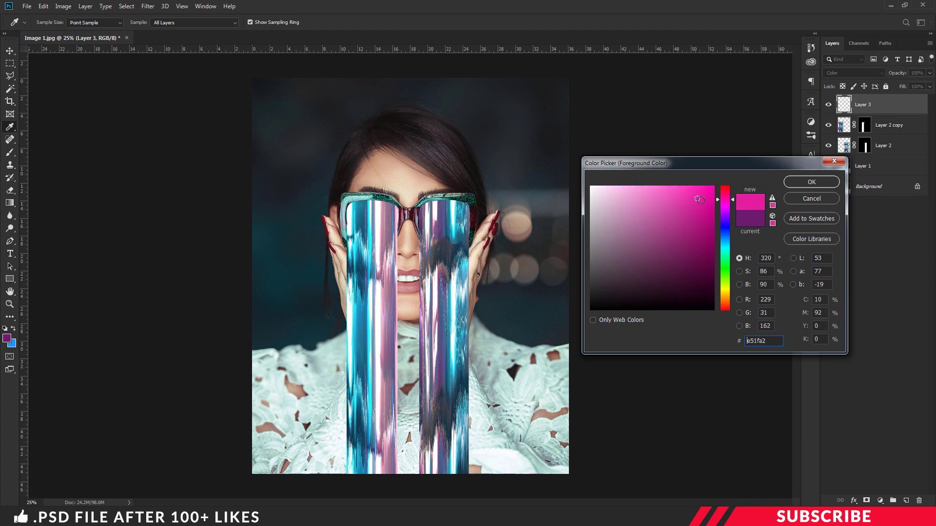
{"action": "left_click", "coordinate": [799, 183]}
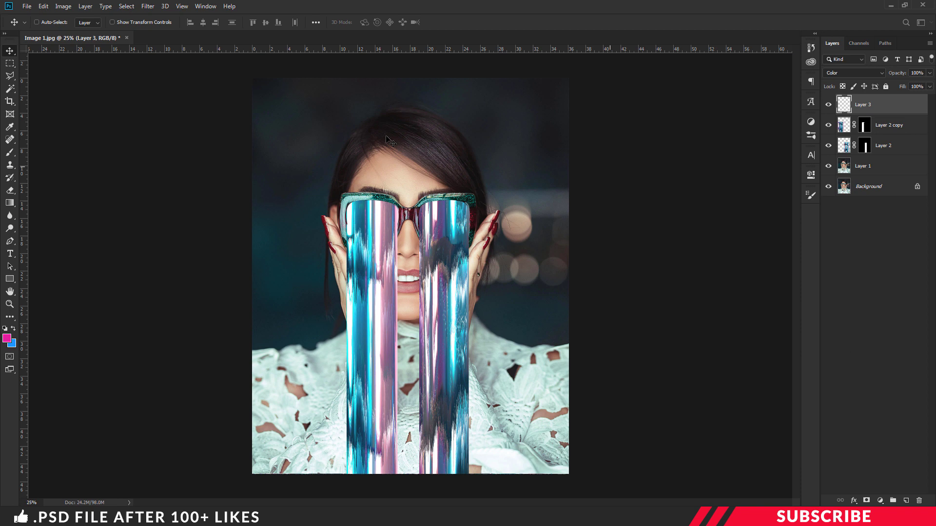
- Activate the Brush tool with the soft round tip at 0% hardness and enlarge it to 1500 px
{"action": "right_click", "coordinate": [10, 152]}
{"action": "left_click", "coordinate": [46, 153]}
{"action": "left_click", "coordinate": [50, 25]}
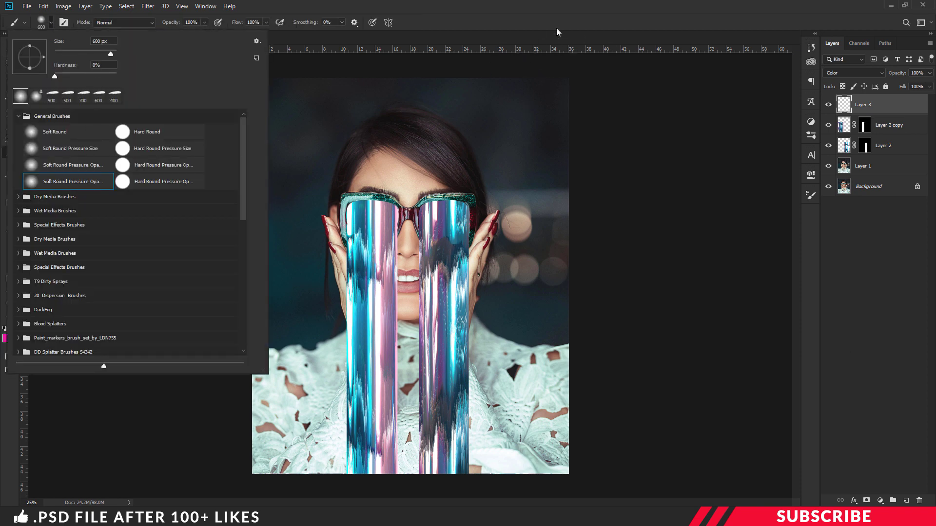
{"action": "left_click", "coordinate": [556, 55]}
{"action": "key", "text": "bracketright"}
{"action": "key", "text": "bracketright"}
{"action": "key", "text": "bracketright"}
{"action": "key", "text": "bracketright"}
{"action": "key", "text": "bracketright"}
{"action": "key", "text": "bracketright"}
{"action": "key", "text": "bracketright"}
{"action": "key", "text": "bracketright"}
{"action": "key", "text": "bracketright"}
{"action": "key", "text": "bracketright"}
{"action": "key", "text": "bracketright"}
{"action": "key", "text": "bracketright"}
{"action": "key", "text": "bracketright"}
{"action": "key", "text": "bracketright"}
{"action": "key", "text": "bracketright"}
{"action": "key", "text": "bracketright"}
{"action": "key", "text": "bracketright"}
{"action": "key", "text": "bracketright"}
{"action": "key", "text": "bracketright"}
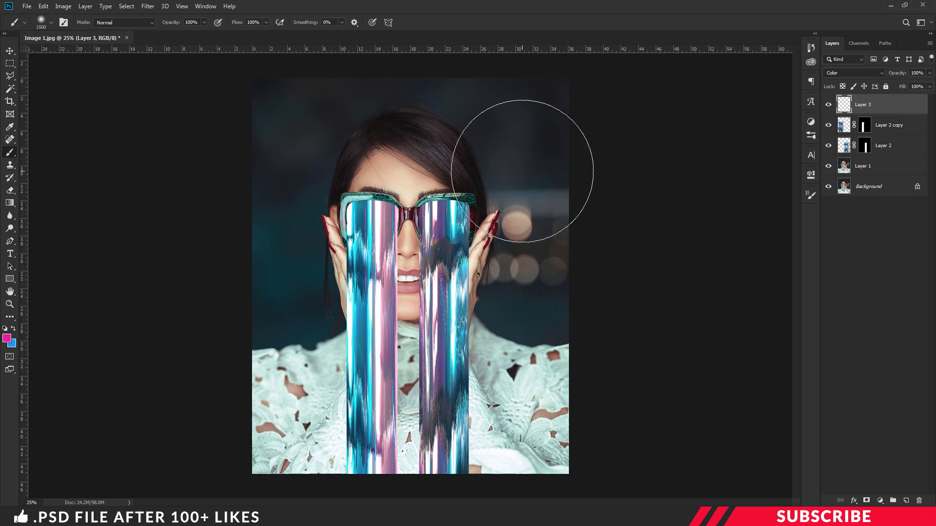
- Enlarge the soft brush to 2700 px and paint pink over the photo's upper right area on Layer 3
{"action": "key", "text": "bracketright"}
{"action": "key", "text": "bracketright"}
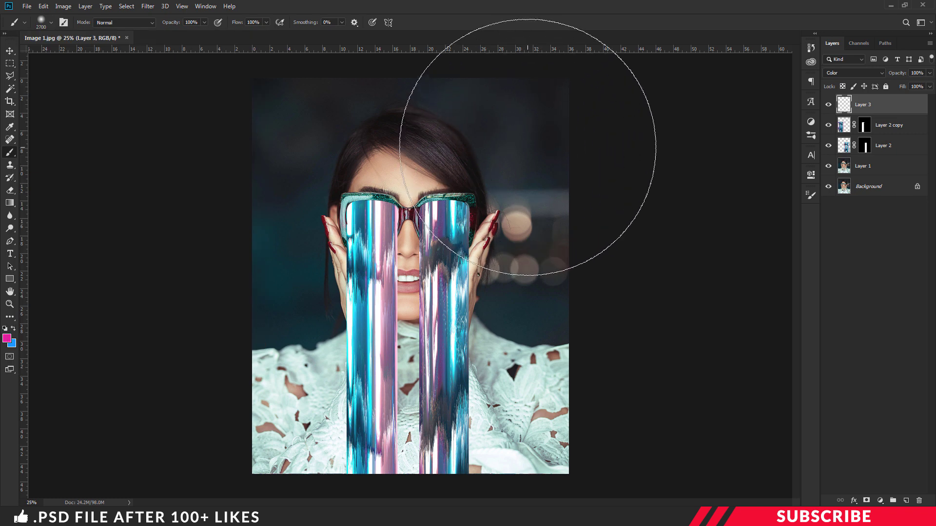
{"action": "mouse_move", "coordinate": [528, 147]}
{"action": "left_mouse_down"}
{"action": "mouse_move", "coordinate": [649, 131]}
{"action": "mouse_move", "coordinate": [522, 30]}
{"action": "left_mouse_up"}
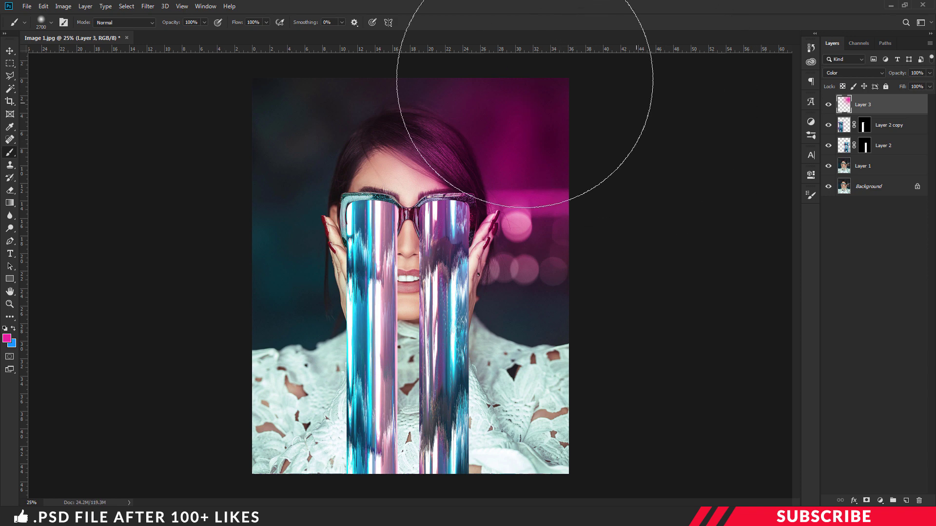
- Set the foreground colour to bright blue, 23b5f2, and paint it over the photo's upper left area on Layer 3
{"action": "left_click", "coordinate": [7, 339]}
{"action": "left_click_drag", "start_coordinate": [722, 234], "coordinate": [729, 242]}
{"action": "left_click_drag", "start_coordinate": [696, 201], "coordinate": [696, 192]}
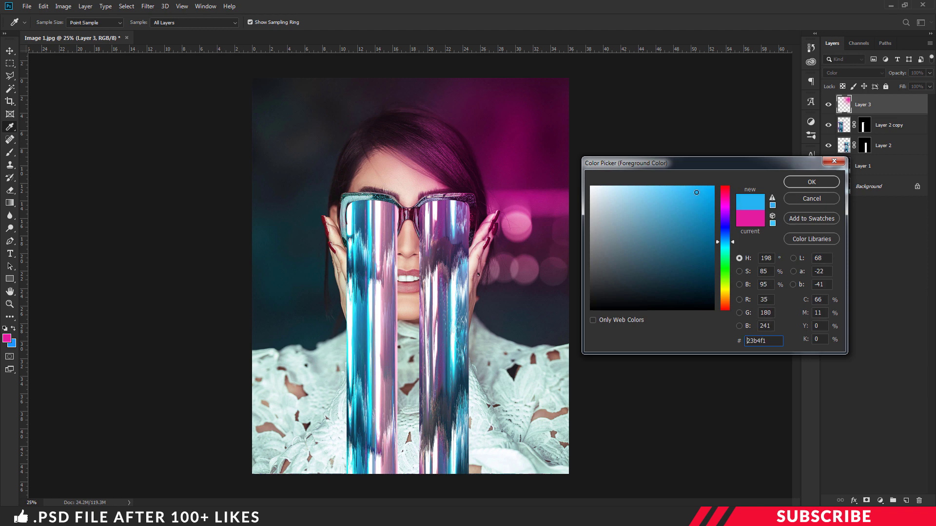
{"action": "left_click", "coordinate": [802, 186]}
{"action": "key", "text": "b"}
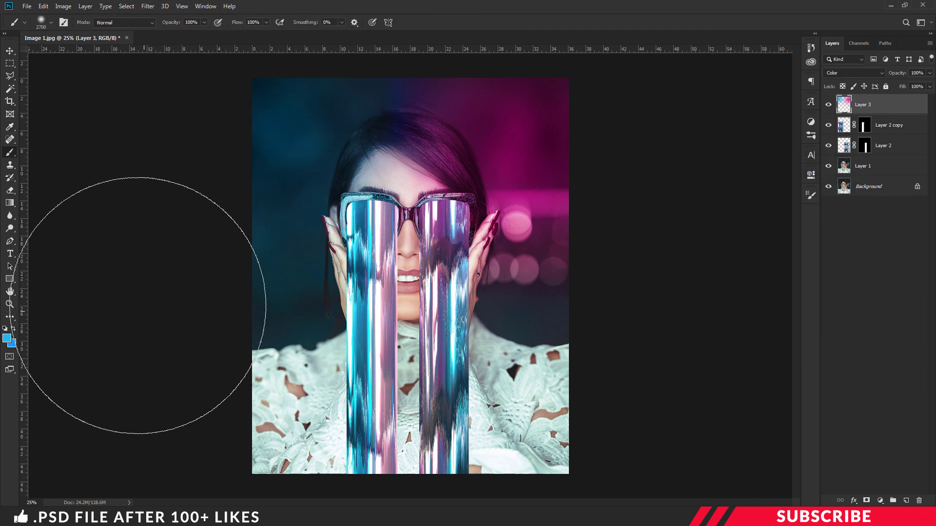
{"action": "left_click", "coordinate": [10, 51]}
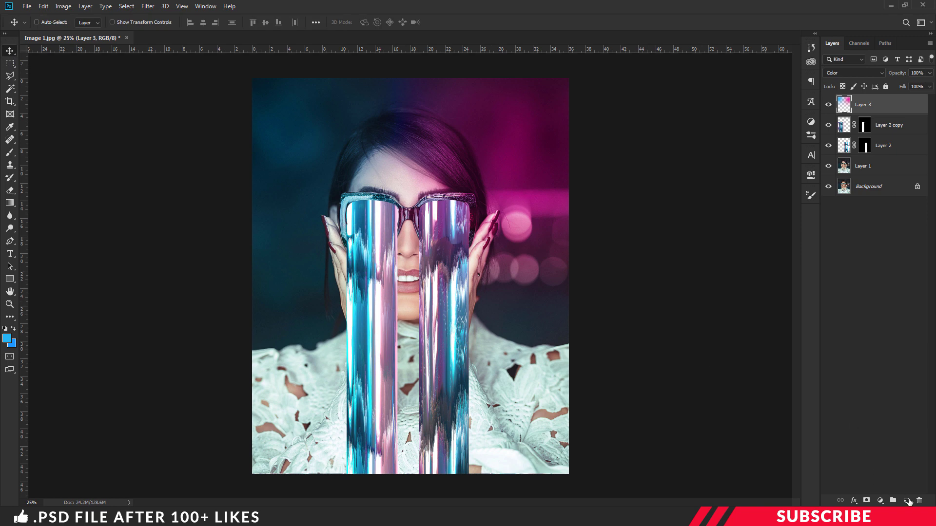
- Create a new empty layer above Layer 3 and set its blending mode to Color Dodge
{"action": "left_click", "coordinate": [906, 500]}
{"action": "left_click", "coordinate": [859, 73]}
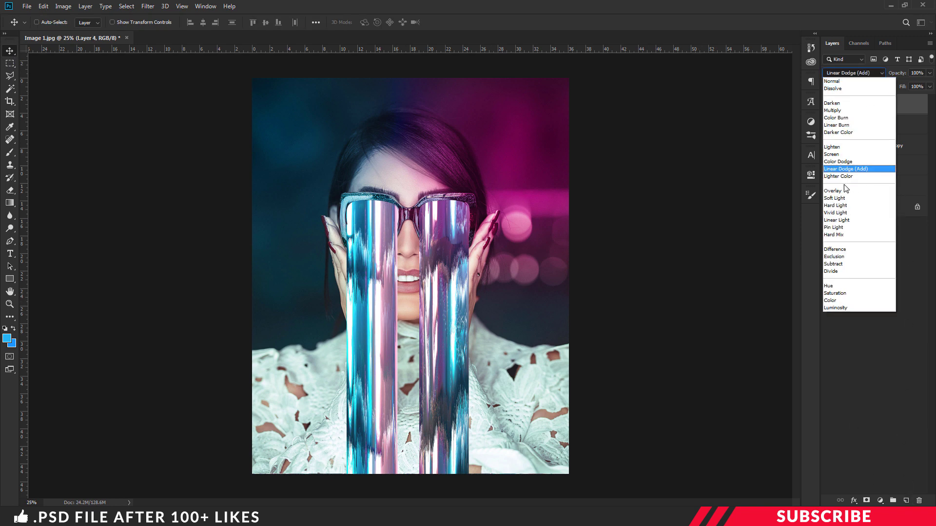
{"action": "left_click", "coordinate": [854, 162]}
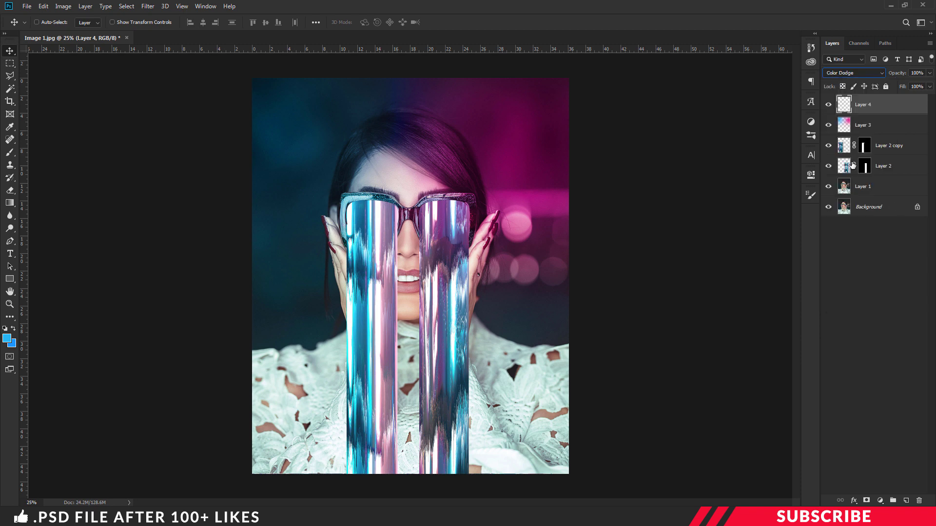
- Set the foreground colour to a dark blue, 0d3c4f
{"action": "left_click", "coordinate": [6, 340]}
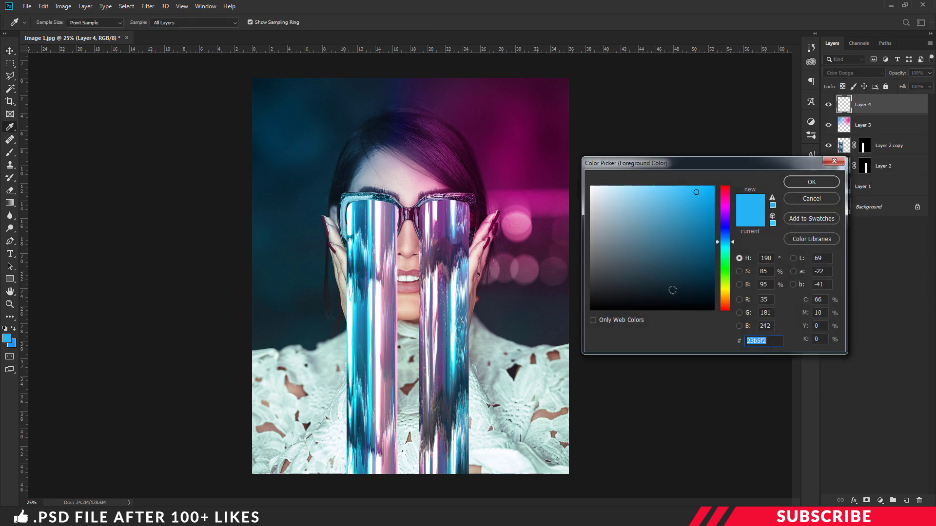
{"action": "left_click", "coordinate": [694, 272]}
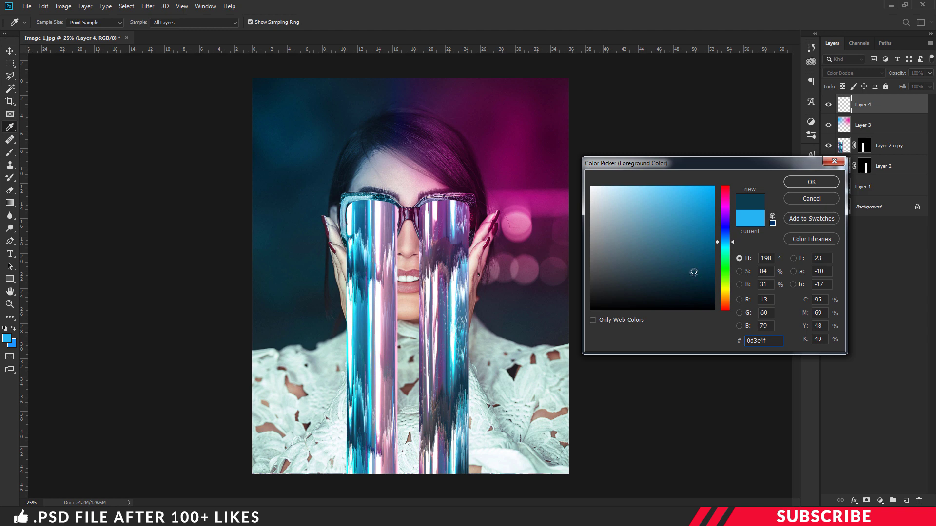
{"action": "left_click", "coordinate": [802, 184]}
- Activate the Brush tool with a soft round tip at 0% hardness and reduce its size to 700 px
{"action": "key", "text": "b"}
{"action": "key", "text": "bracketleft"}
{"action": "key", "text": "bracketleft"}
{"action": "key", "text": "bracketleft"}
{"action": "key", "text": "bracketleft"}
{"action": "key", "text": "bracketleft"}
{"action": "key", "text": "bracketleft"}
{"action": "key", "text": "bracketleft"}
{"action": "key", "text": "bracketleft"}
{"action": "key", "text": "bracketleft"}
{"action": "key", "text": "bracketleft"}
{"action": "key", "text": "bracketleft"}
{"action": "key", "text": "bracketleft"}
{"action": "key", "text": "bracketleft"}
{"action": "key", "text": "bracketleft"}
{"action": "key", "text": "bracketleft"}
{"action": "key", "text": "bracketleft"}
{"action": "key", "text": "bracketleft"}
{"action": "key", "text": "bracketleft"}
{"action": "key", "text": "bracketleft"}
{"action": "key", "text": "bracketleft"}
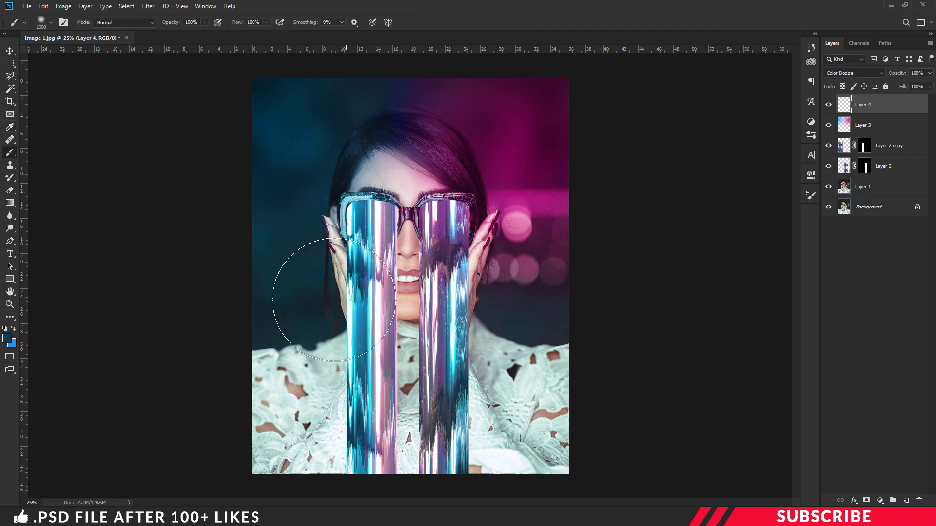
{"action": "left_click", "coordinate": [49, 23]}
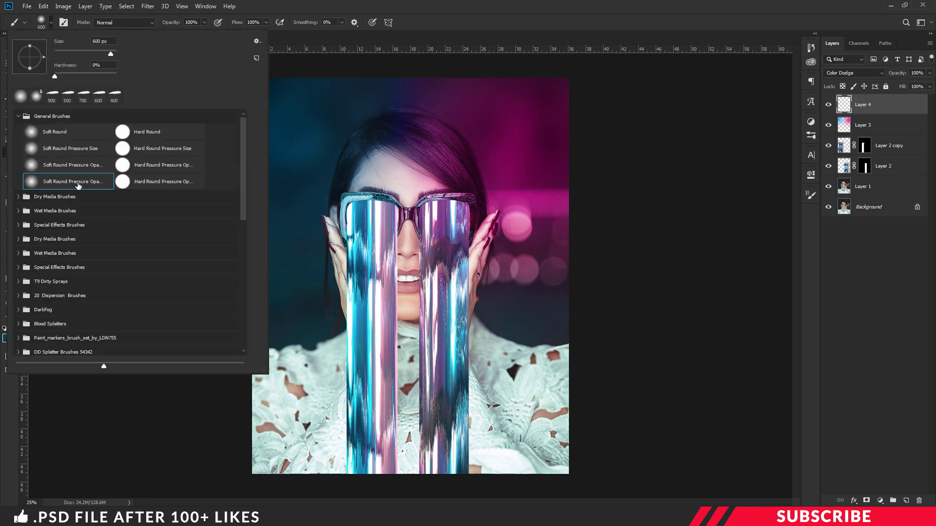
{"action": "key", "text": "Escape"}
{"action": "key", "text": "bracketleft"}
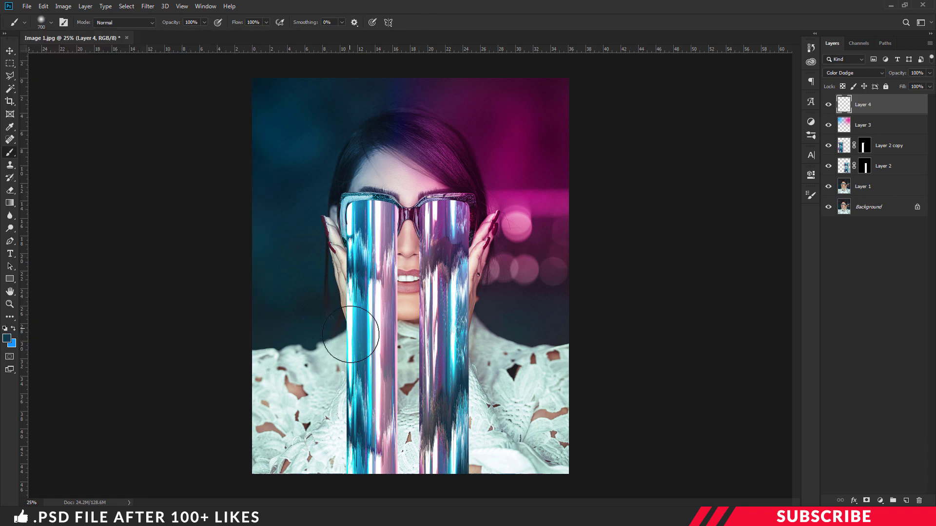
- Paint dark blue glow over the blue parts of both streaks on Layer 4, using brush sizes of 500 to 600 px
{"action": "left_click", "coordinate": [354, 224]}
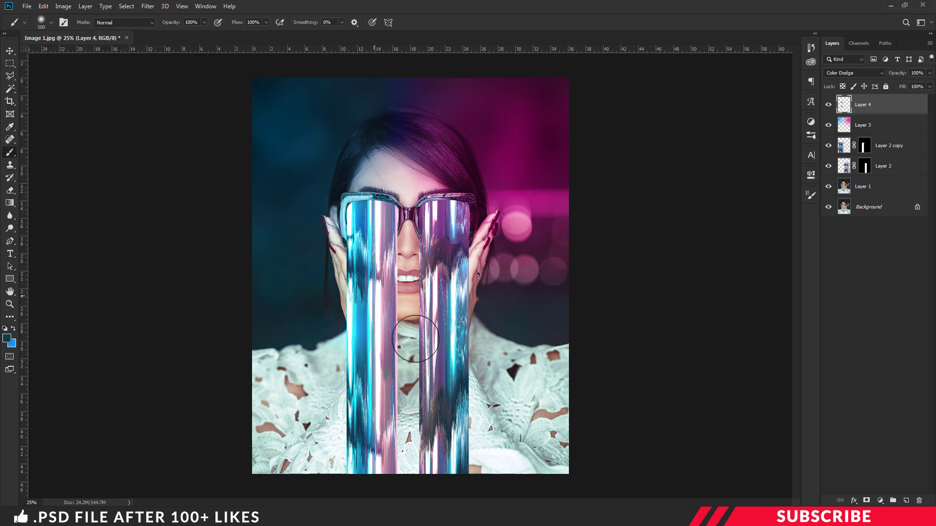
{"action": "left_click_drag", "start_coordinate": [477, 398], "coordinate": [464, 439]}
{"action": "left_click_drag", "start_coordinate": [465, 332], "coordinate": [463, 307]}
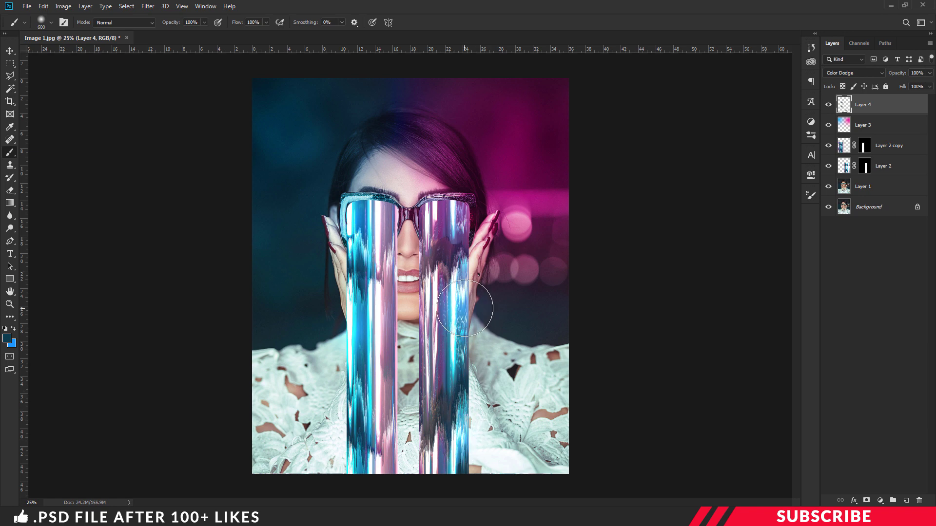
{"action": "key", "text": "bracketright"}
{"action": "left_click", "coordinate": [353, 425]}
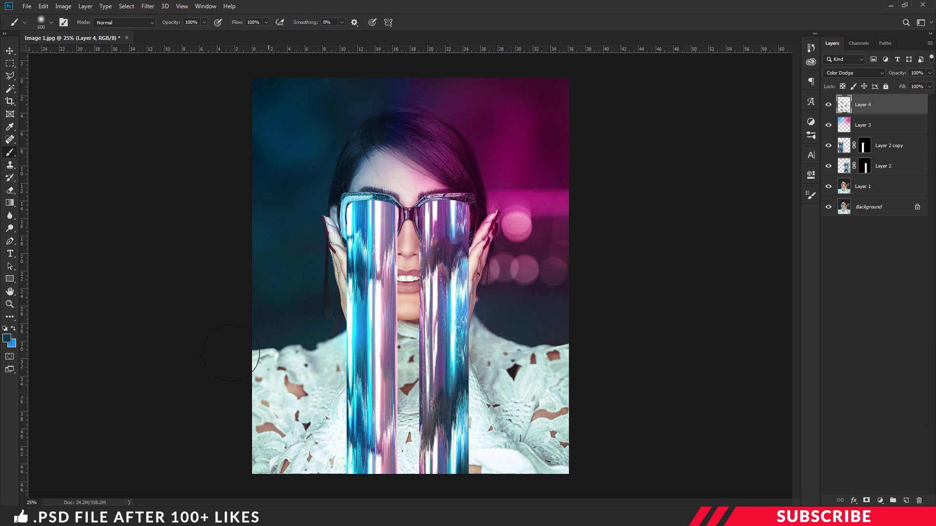
- Set the foreground colour to dark pink, 571141, and brush a glow over the pink parts of the streaks on Layer 4
{"action": "left_click", "coordinate": [7, 342]}
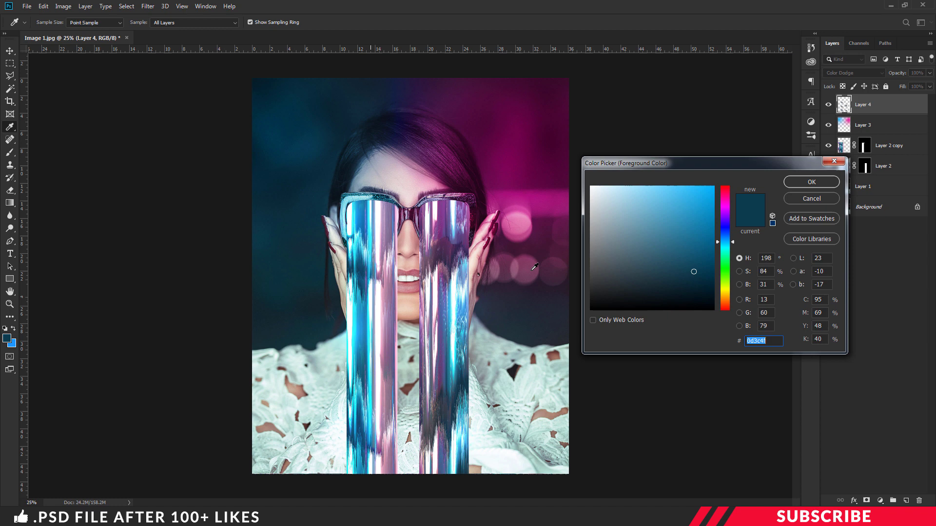
{"action": "left_click", "coordinate": [725, 201]}
{"action": "left_click_drag", "start_coordinate": [669, 238], "coordinate": [690, 267]}
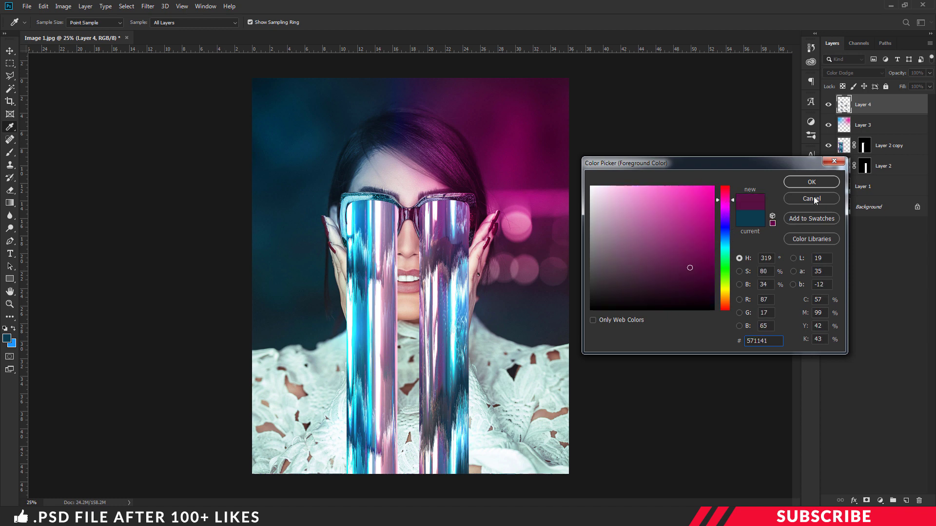
{"action": "left_click", "coordinate": [812, 182]}
{"action": "key", "text": "bracketright"}
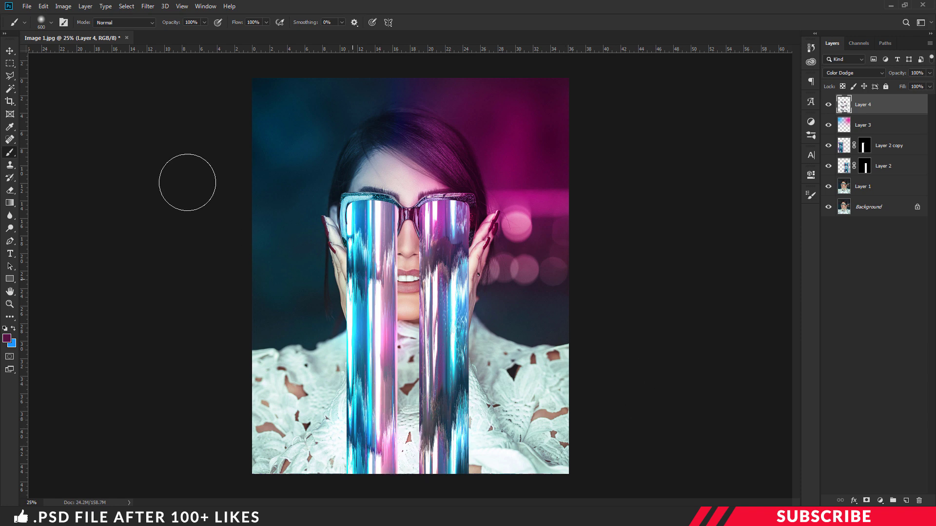
{"action": "left_click", "coordinate": [10, 51]}
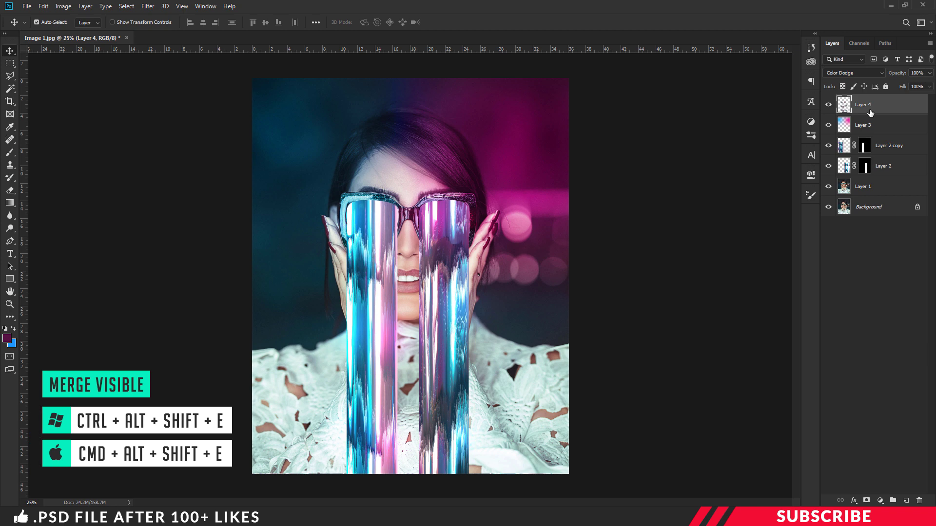
- Stamp all visible layers into a new top layer and add a Curves adjustment layer above it
{"action": "key", "text": "ctrl+alt+shift+e"}
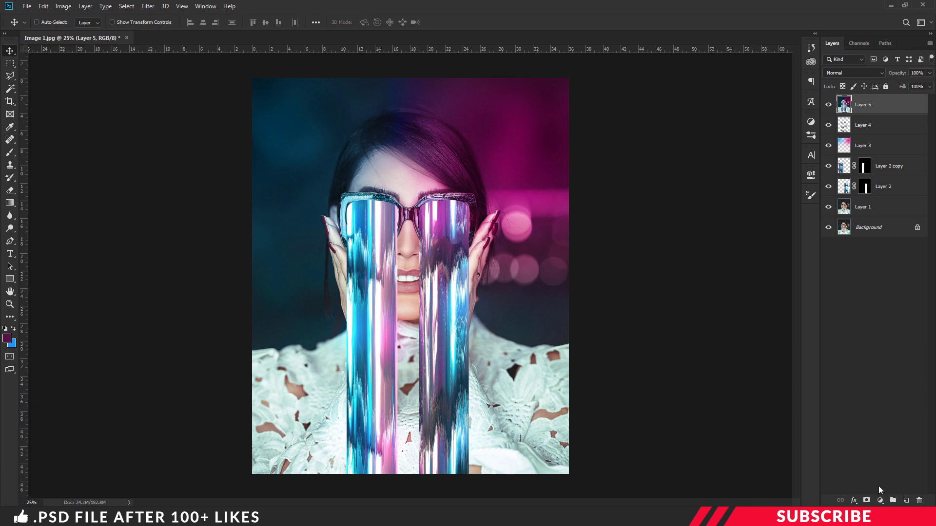
{"action": "left_click", "coordinate": [880, 501]}
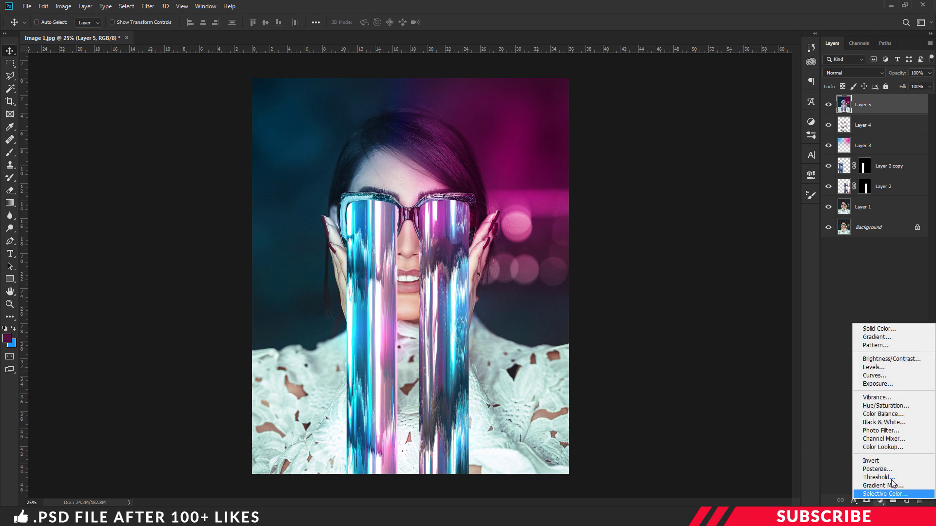
{"action": "left_click", "coordinate": [874, 378]}
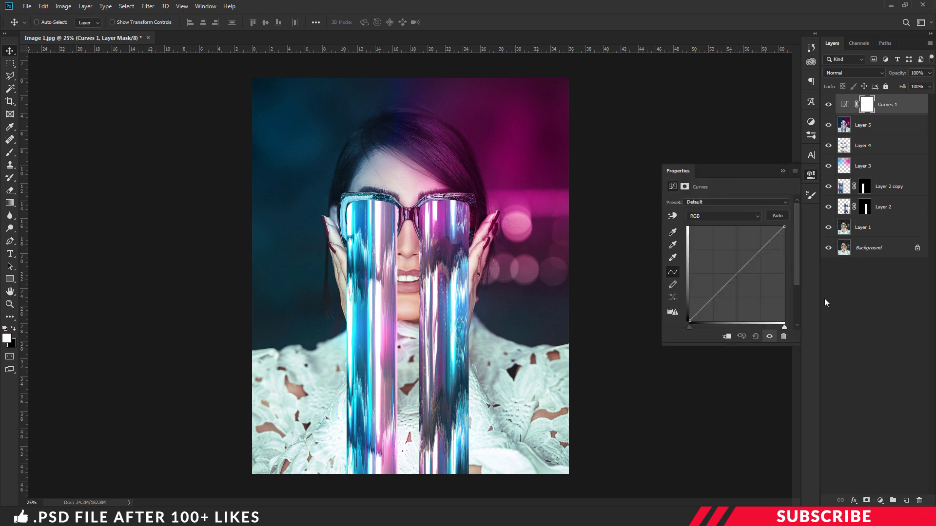
- In the Blue channel of the Curves adjustment, raise the black point slightly and move the white point slightly inward
{"action": "left_click", "coordinate": [724, 216]}
{"action": "left_click", "coordinate": [704, 246]}
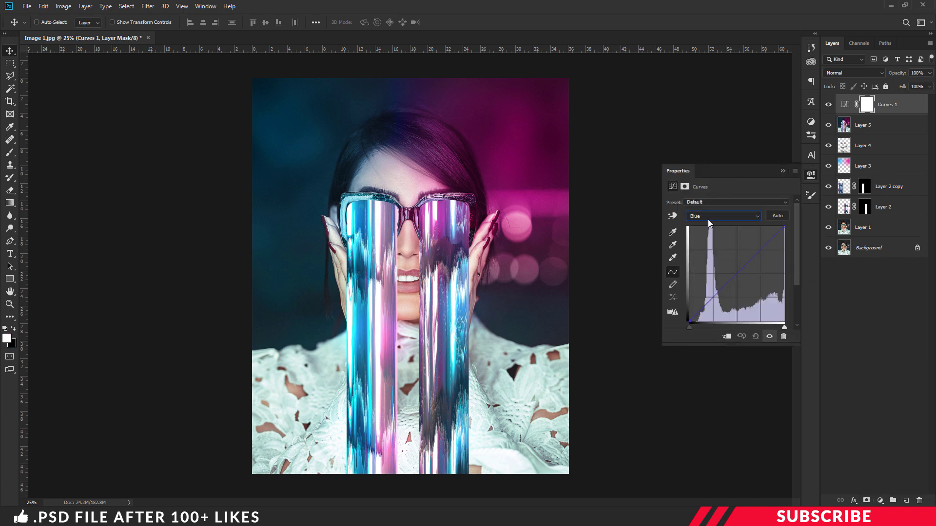
{"action": "left_click_drag", "start_coordinate": [691, 320], "coordinate": [690, 317]}
{"action": "left_click_drag", "start_coordinate": [784, 228], "coordinate": [780, 226]}
{"action": "left_click", "coordinate": [811, 175]}
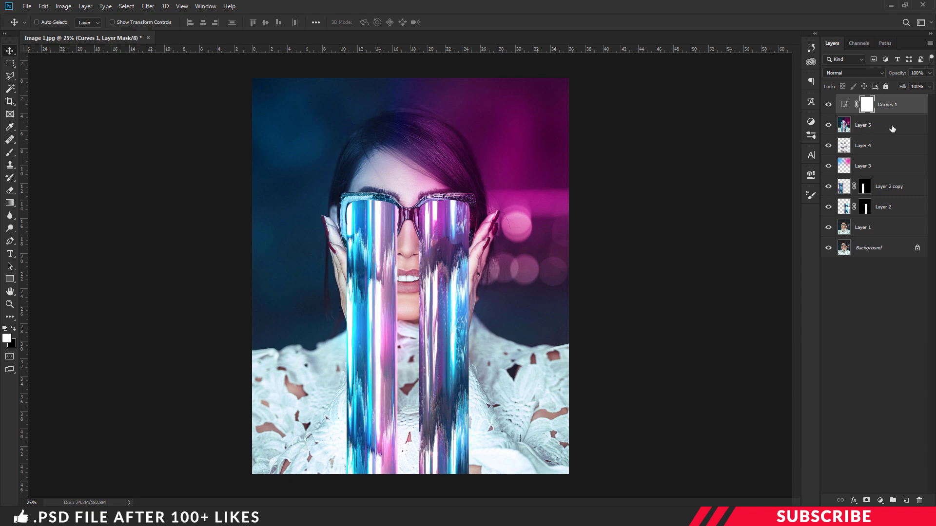
- Stamp all visible layers, including the Curves adjustment, into a new layer at the top of the stack
{"action": "key", "text": "ctrl"}
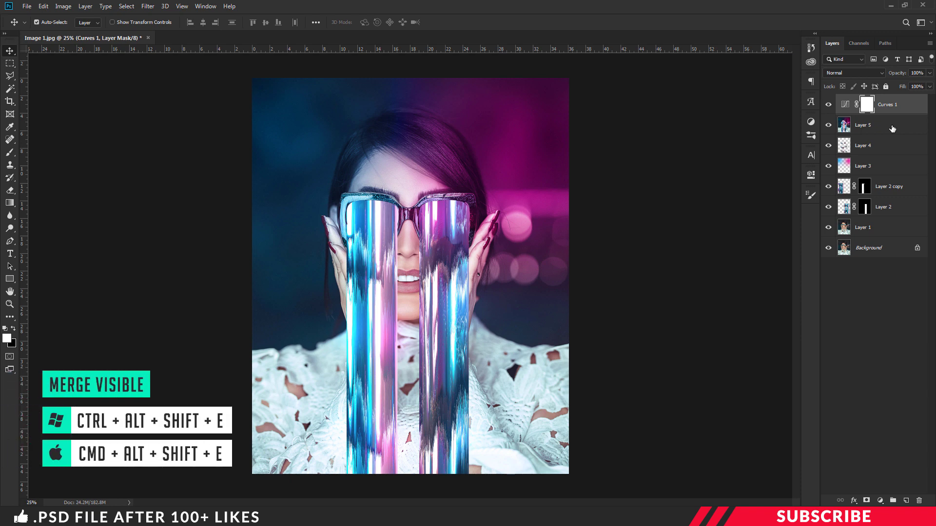
{"action": "key", "text": "ctrl+alt+shift+e"}
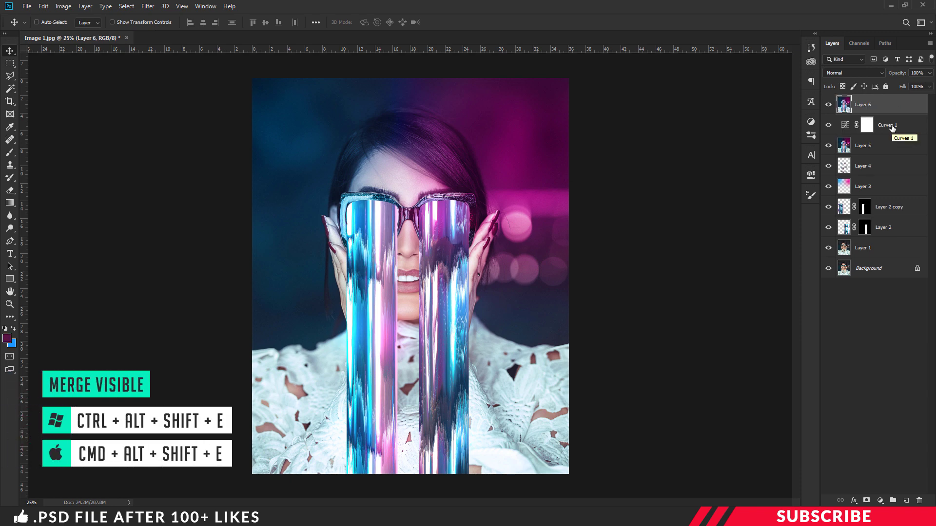